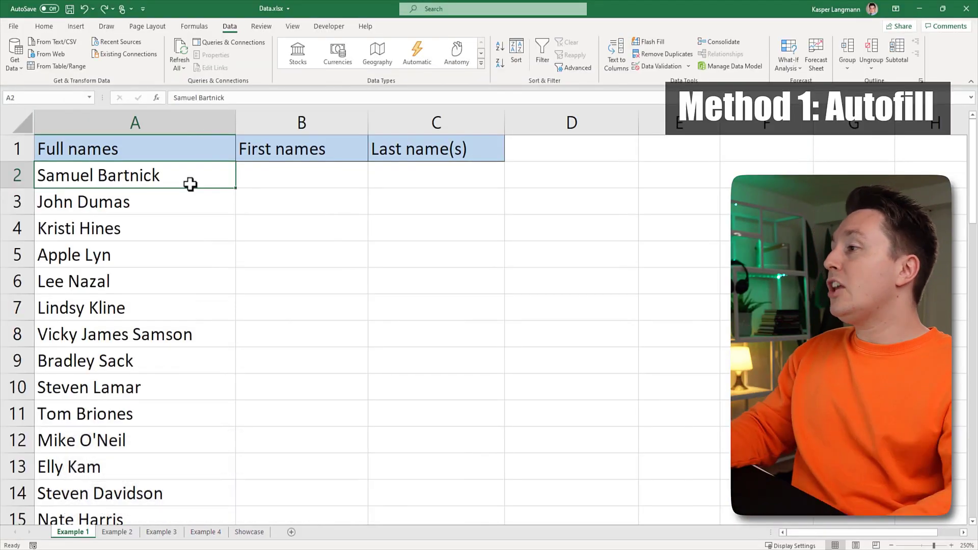
# Step: Type the first two people's first names in B2 and B3, then accept Flash Fill for all 51 rows
pyautogui.click(305, 174)
pyautogui.click(303, 196)
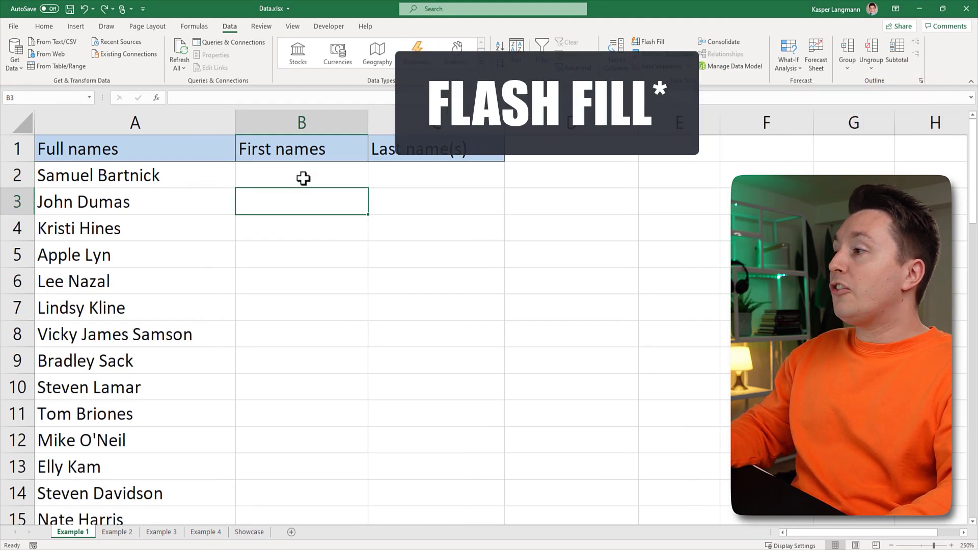
pyautogui.click(300, 175)
pyautogui.write('Sam')
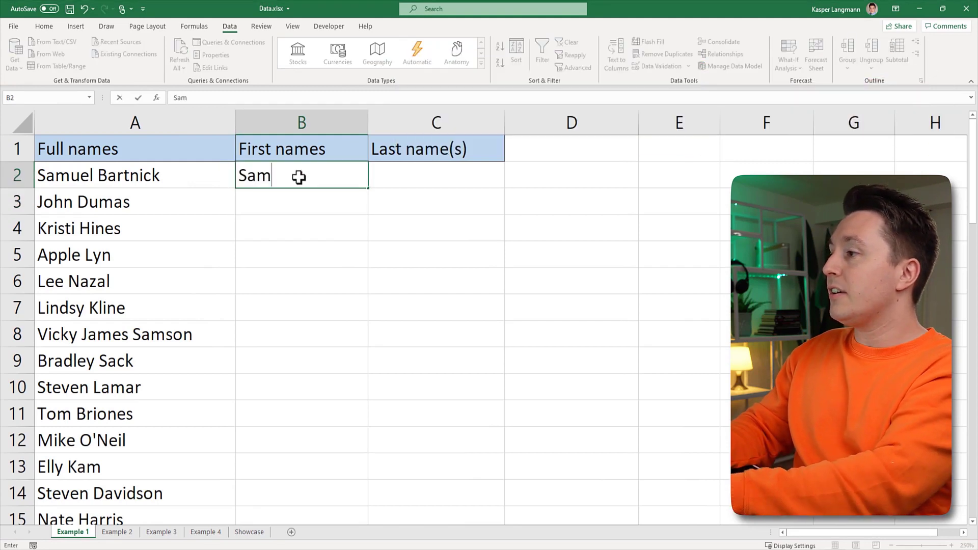
pyautogui.write('uel')
pyautogui.press('Return')
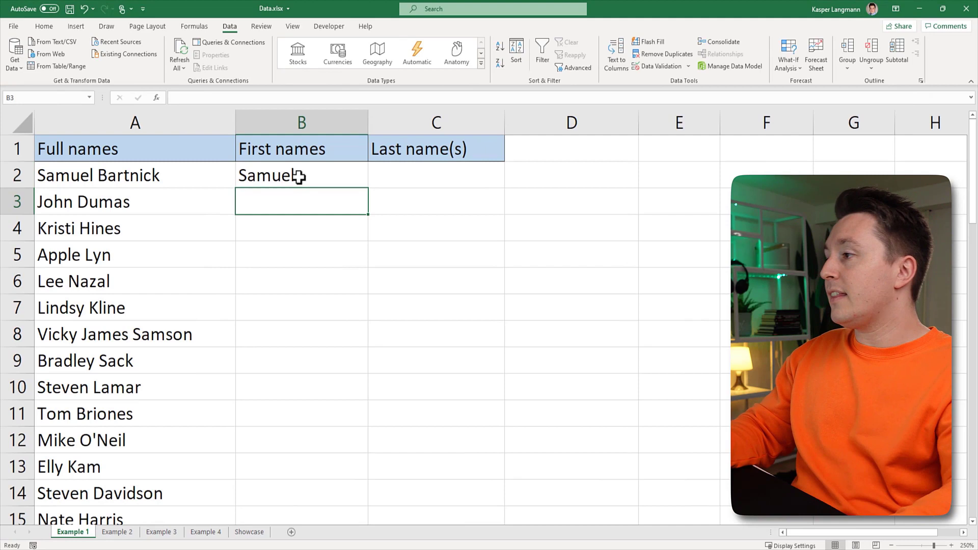
pyautogui.write('John')
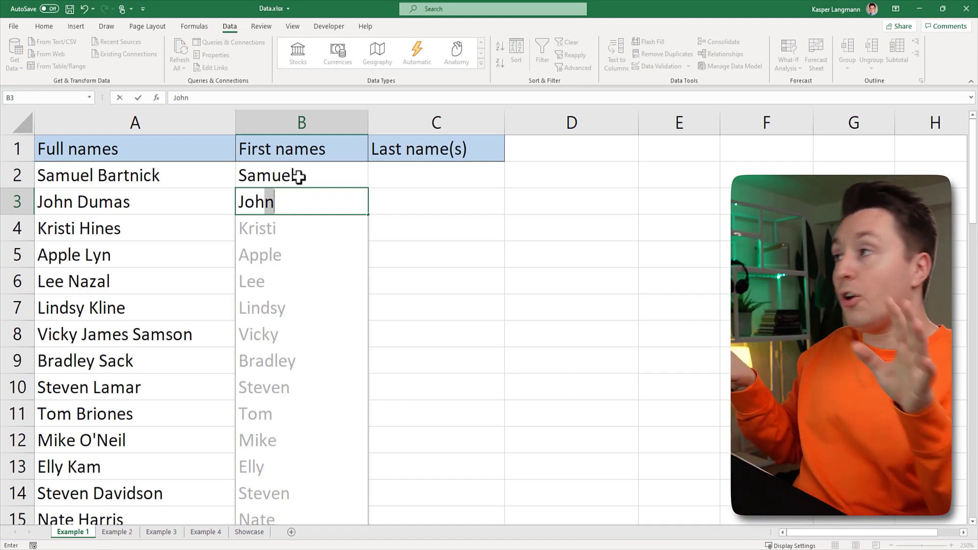
pyautogui.press('Return')
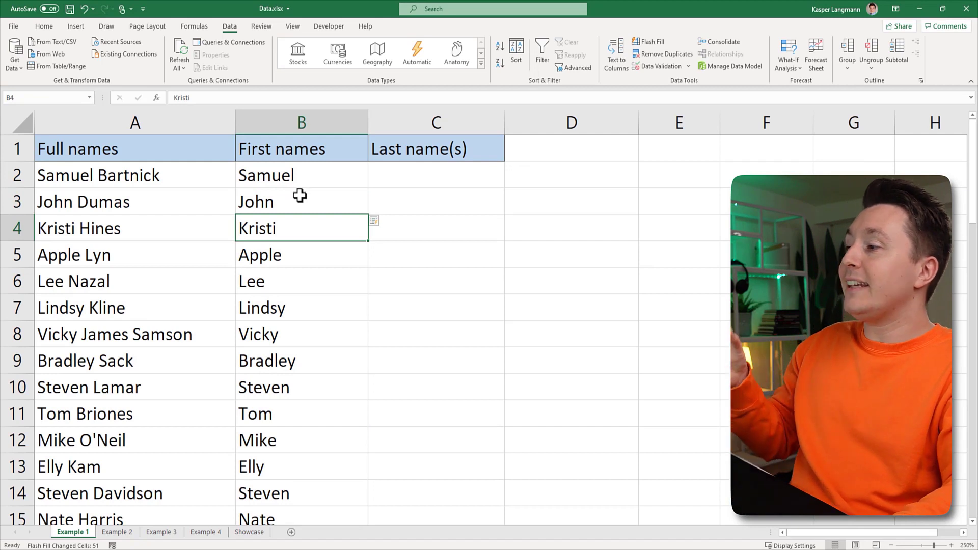
# Step: Type the first two surnames in C2 and C3, accept Flash Fill, then go to the Example 2 sheet
pyautogui.click(411, 172)
pyautogui.write('Bartnick')
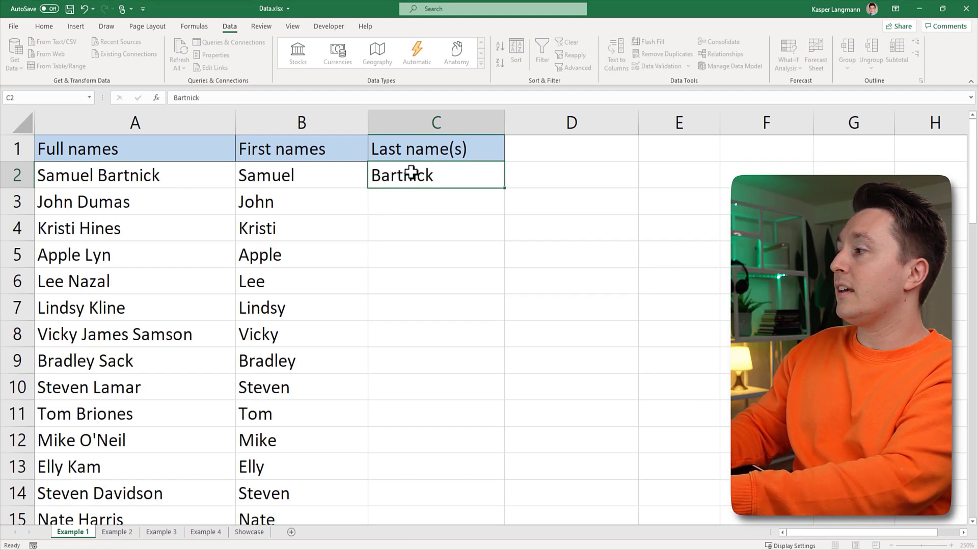
pyautogui.press('Return')
pyautogui.write('Dumas')
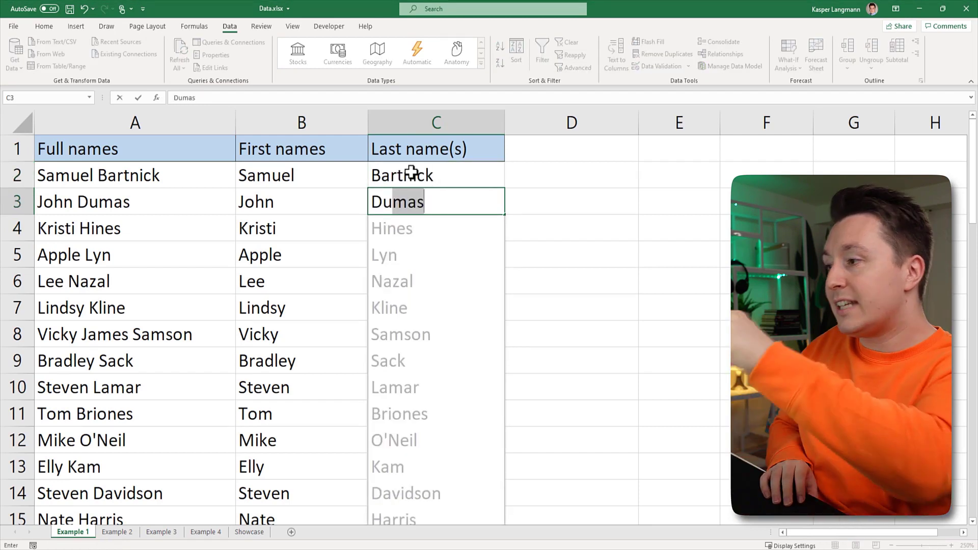
pyautogui.press('Return')
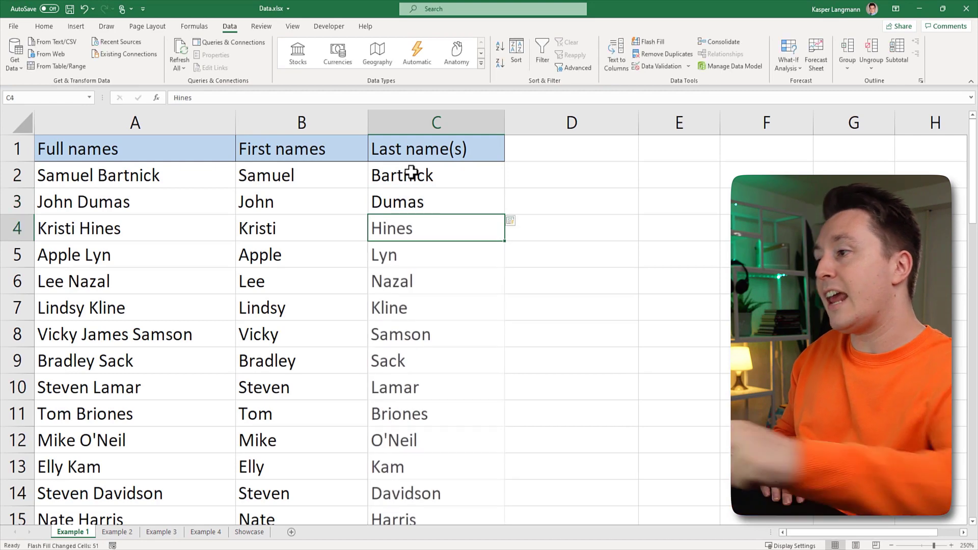
pyautogui.click(342, 239)
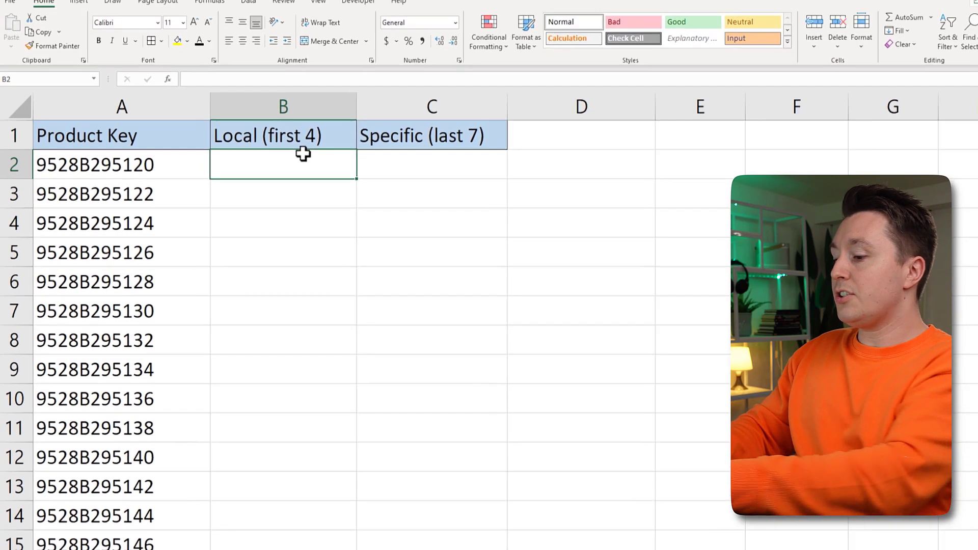
# Step: Enter =LEFT(A2,4) in B2 and fill it down the Local (first 4) column
pyautogui.write('=LEFT(')
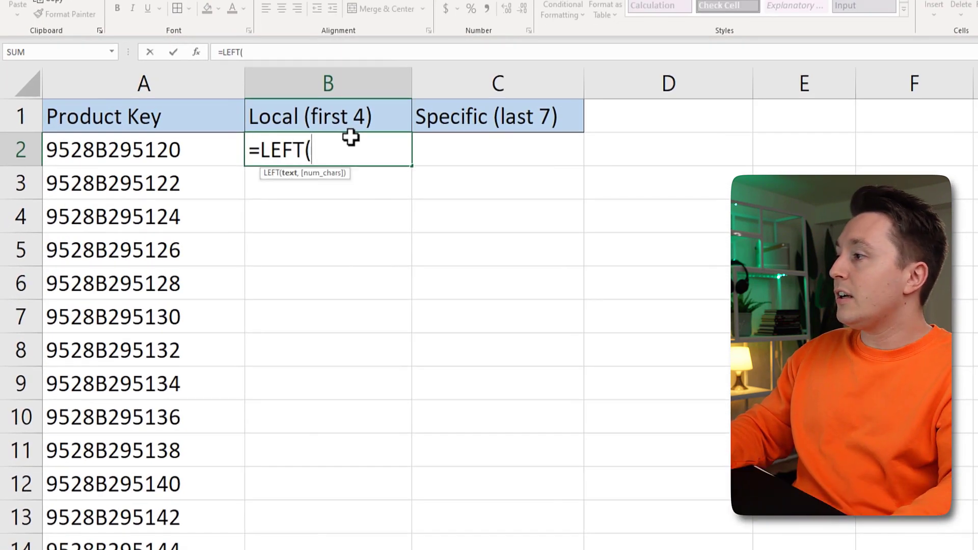
pyautogui.click(136, 151)
pyautogui.write(',')
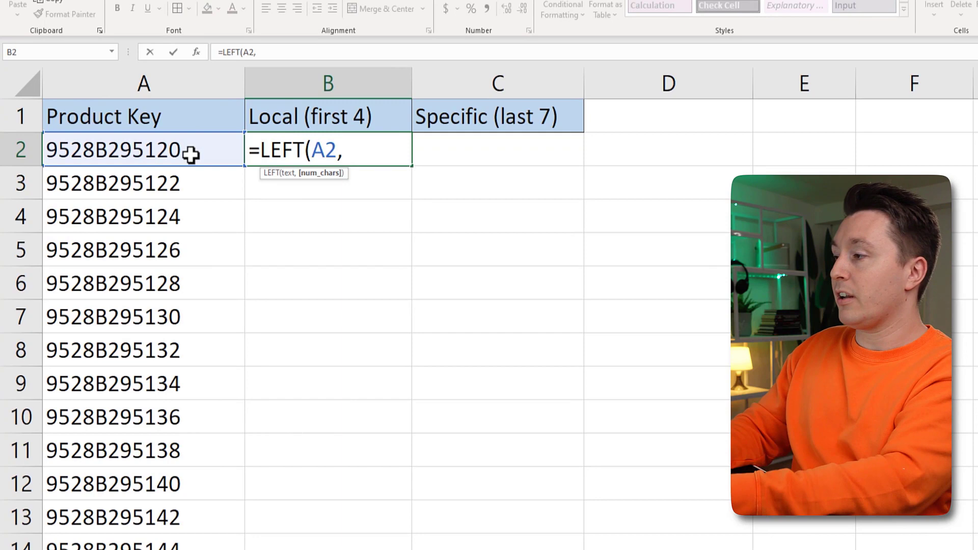
pyautogui.write('4)')
pyautogui.press('Return')
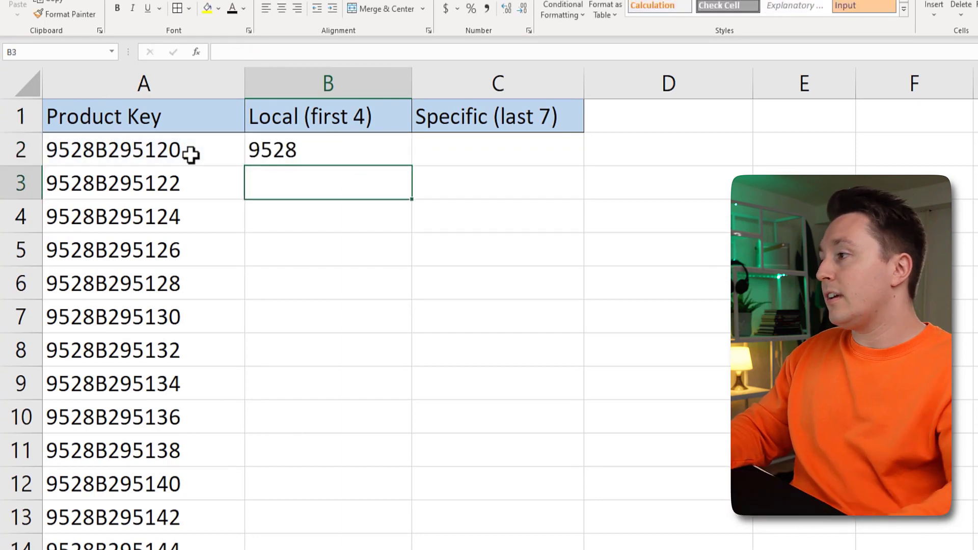
pyautogui.click(330, 150)
pyautogui.doubleClick(412, 165)
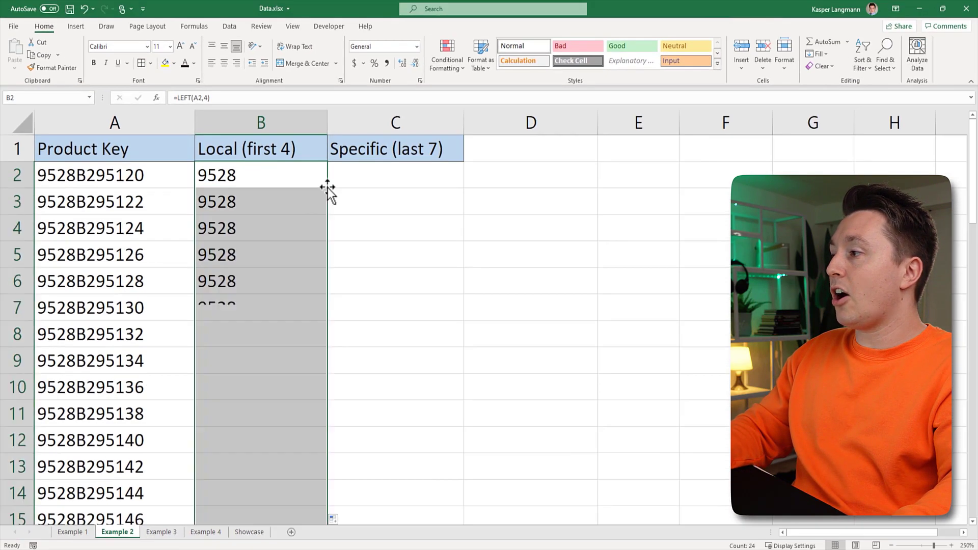
pyautogui.click(251, 179)
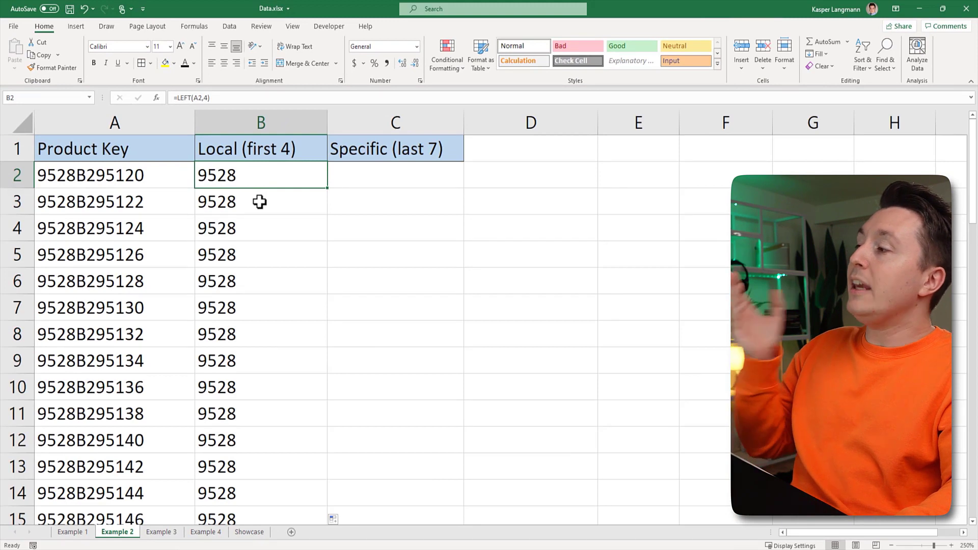
# Step: Enter =MID(A2,5,7) in C2 and fill it down the Specific (last 7) column
pyautogui.click(393, 172)
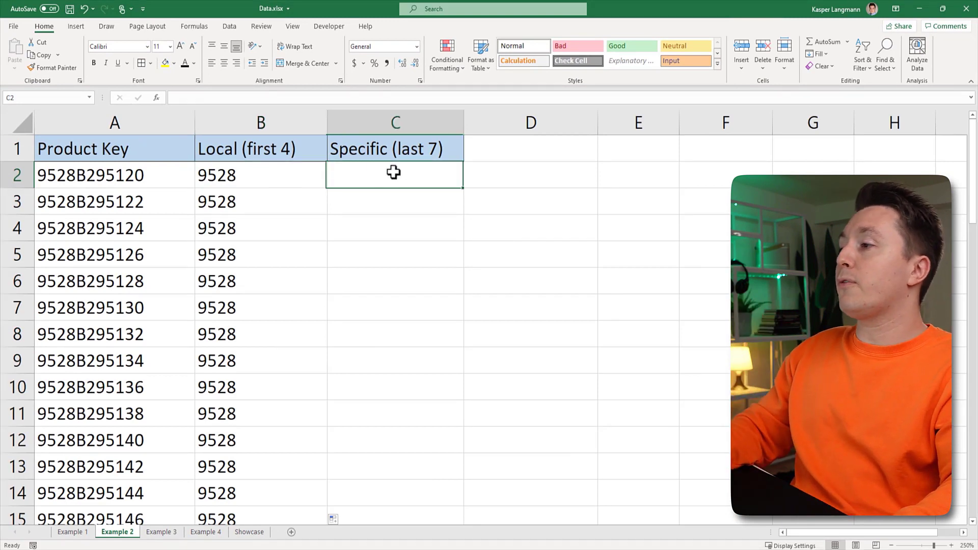
pyautogui.write('=')
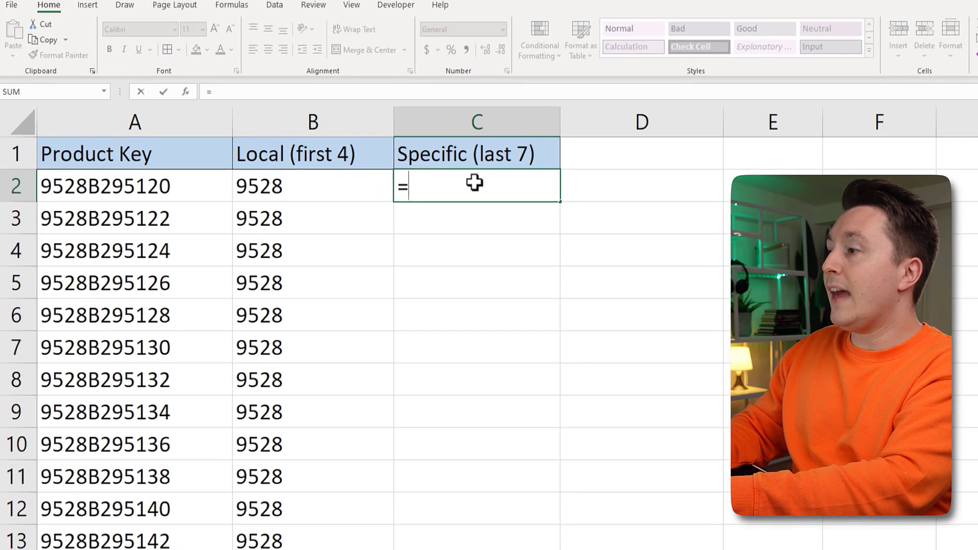
pyautogui.write('MID(')
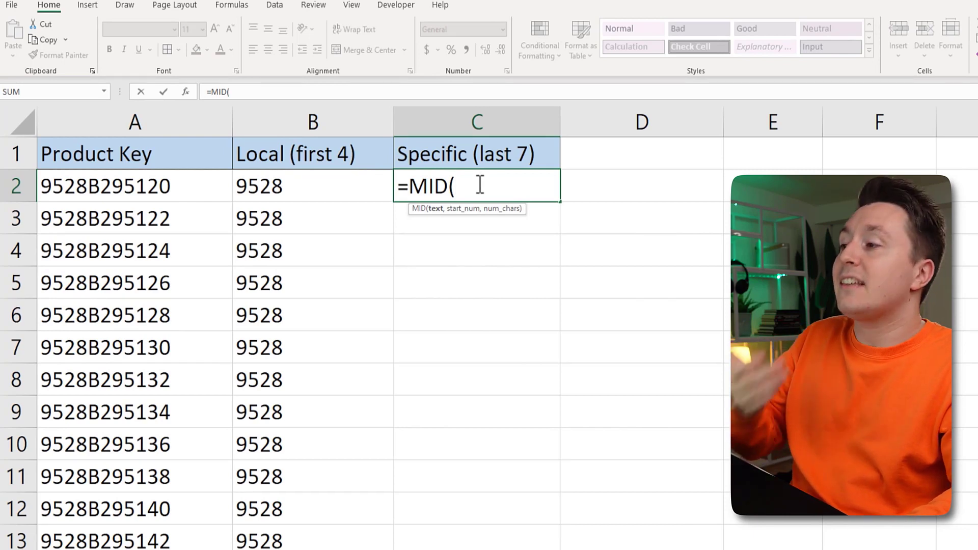
pyautogui.click(145, 185)
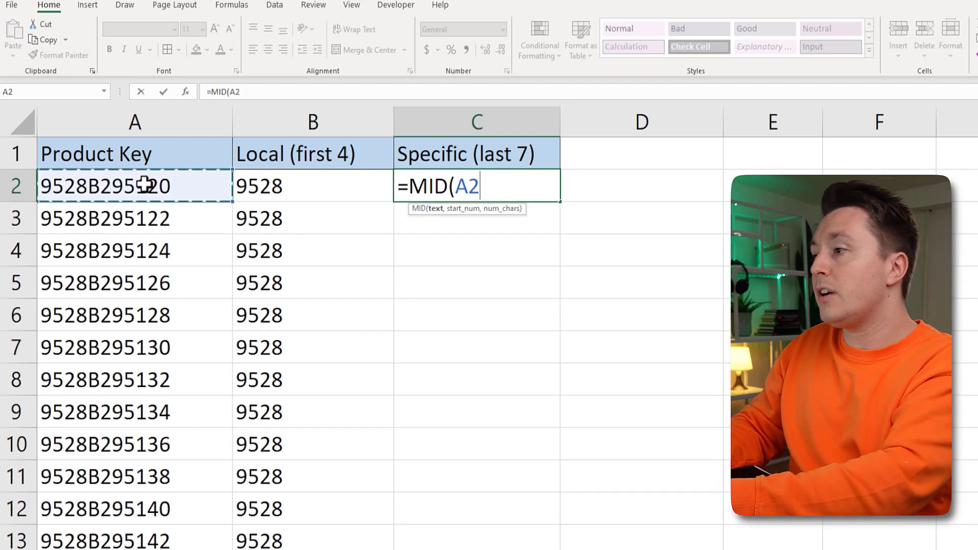
pyautogui.write(',')
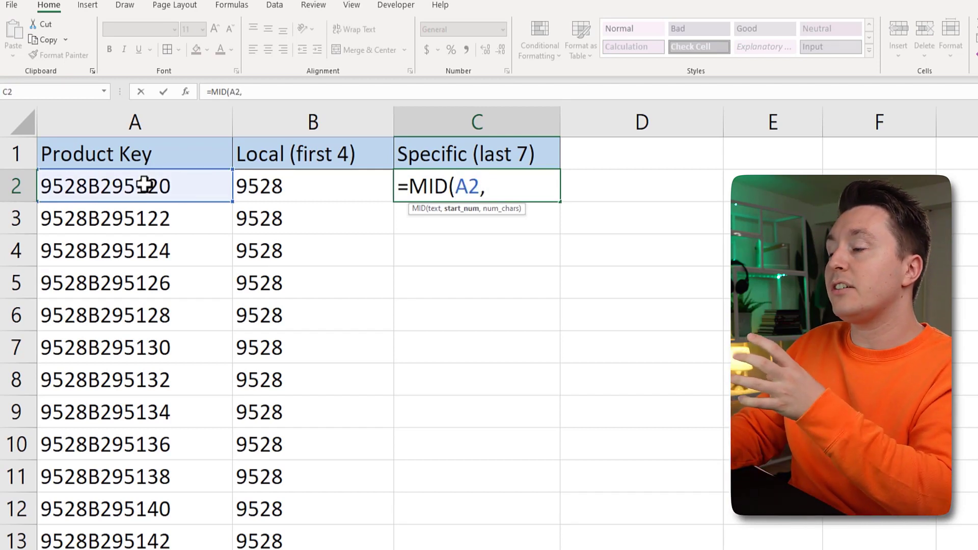
pyautogui.write('5')
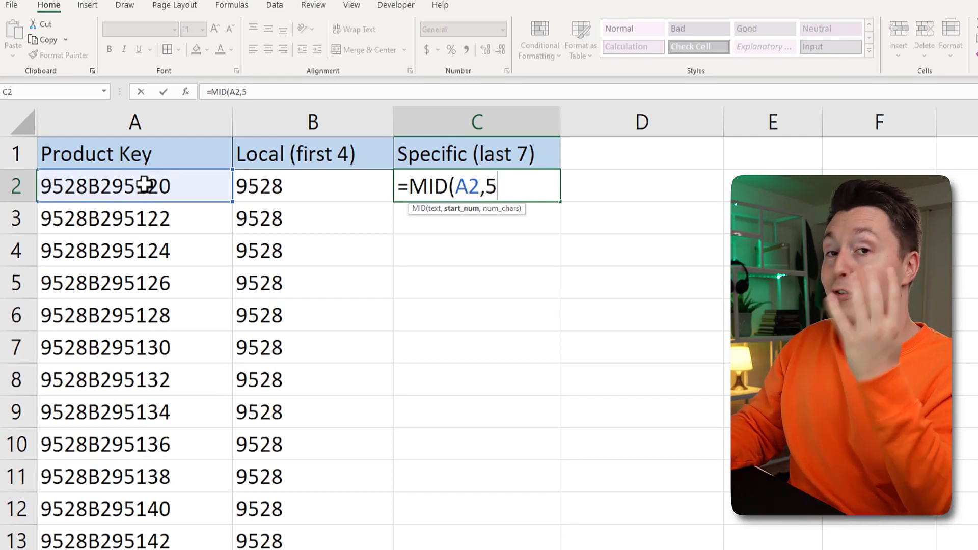
pyautogui.write(',')
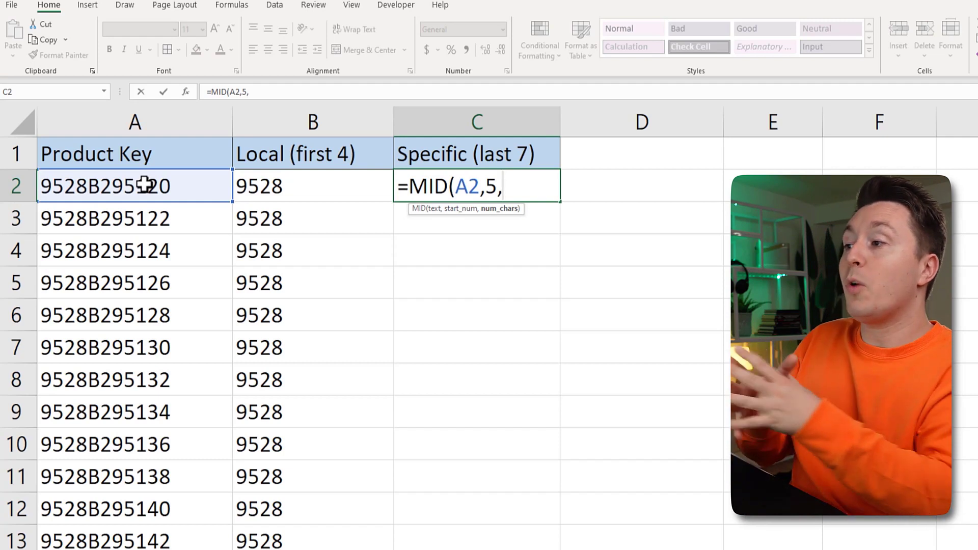
pyautogui.write('7')
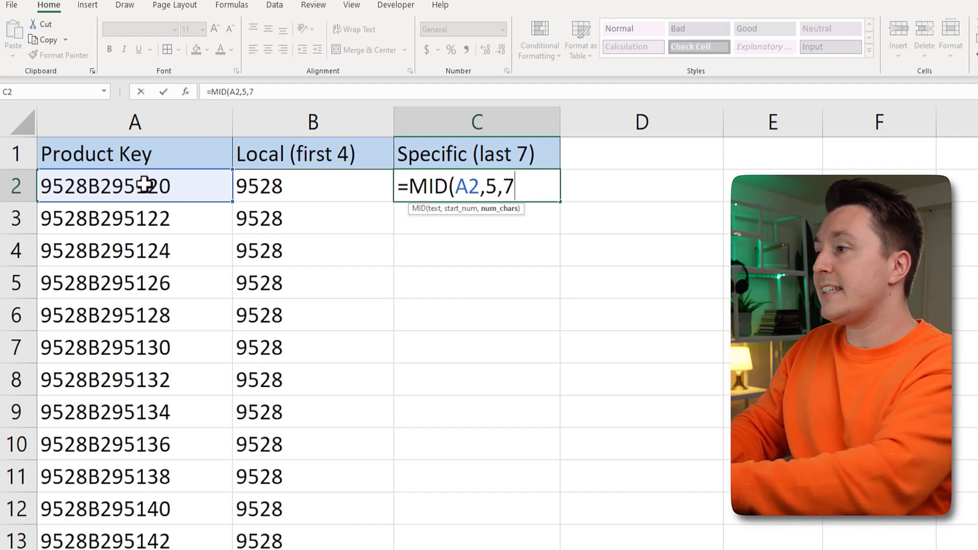
pyautogui.press('BackSpace')
pyautogui.write('100')
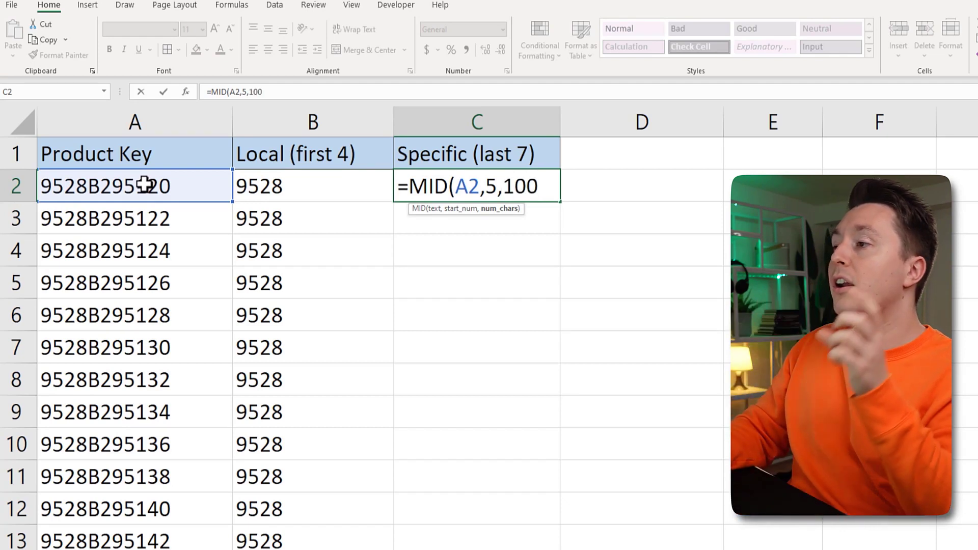
pyautogui.press('BackSpace')
pyautogui.press('BackSpace')
pyautogui.press('BackSpace')
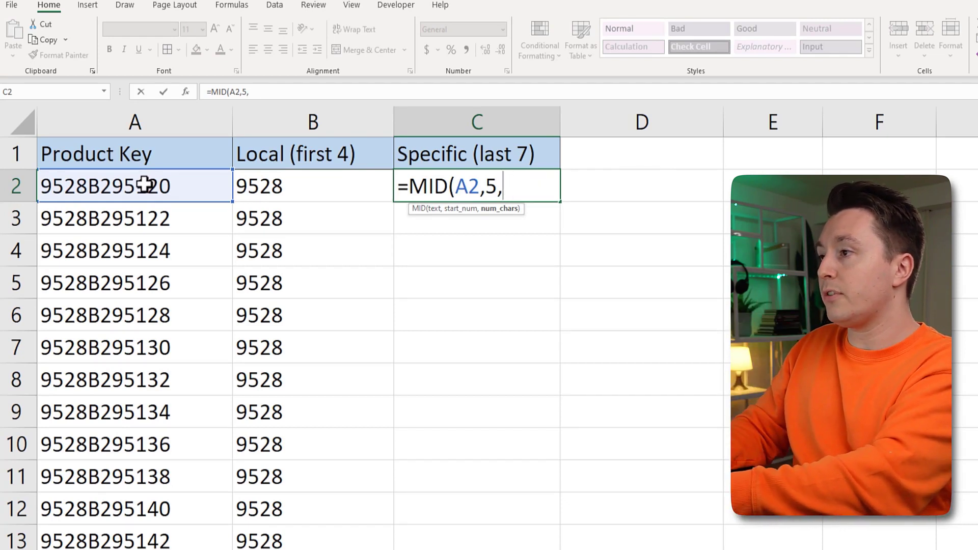
pyautogui.write('7)')
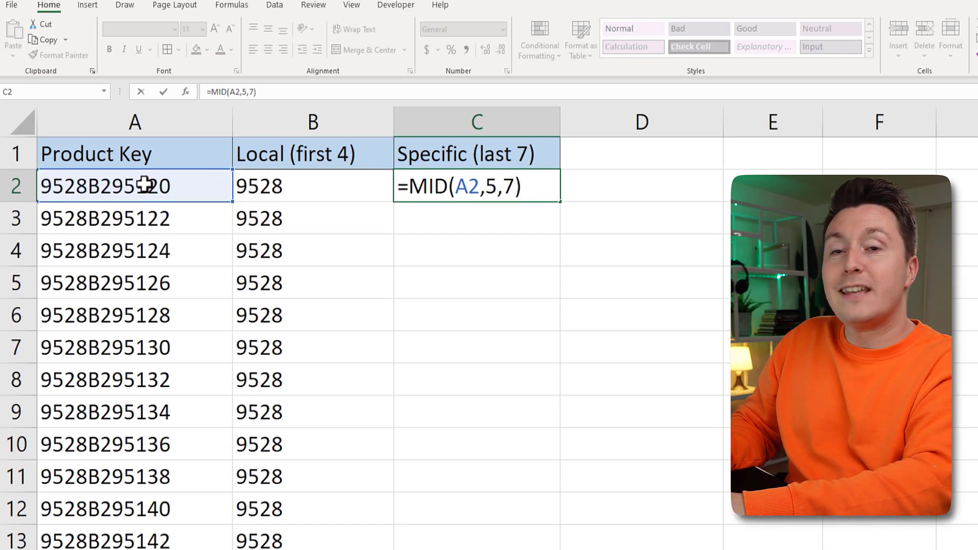
pyautogui.press('Return')
pyautogui.click(517, 177)
pyautogui.doubleClick(559, 202)
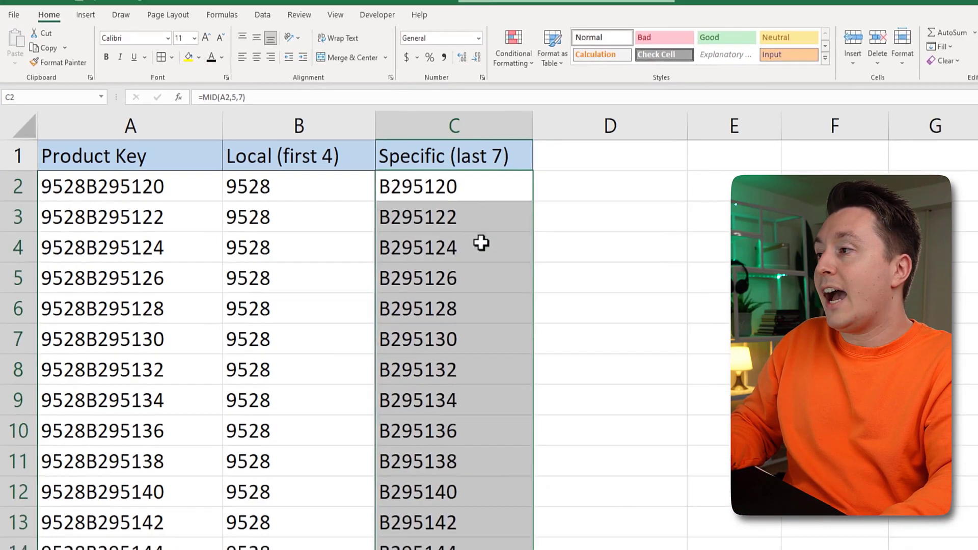
# Step: Show the Example 3 sheet with hyphenated keys like 9528-295C120 and blank split columns
pyautogui.click(468, 236)
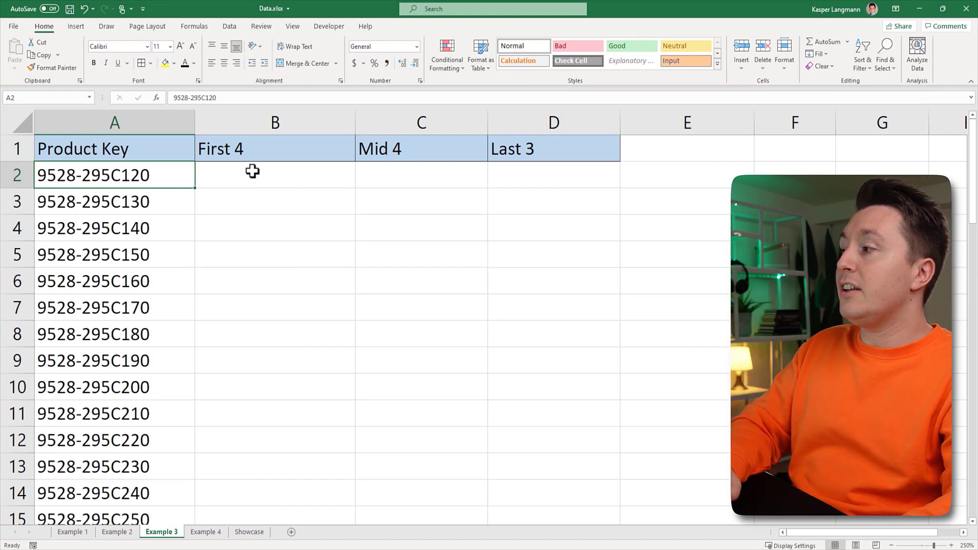
# Step: Select the product keys in A2:A25 and launch Data > Text to Columns
pyautogui.moveTo(144, 174); pyautogui.dragTo(124, 463)
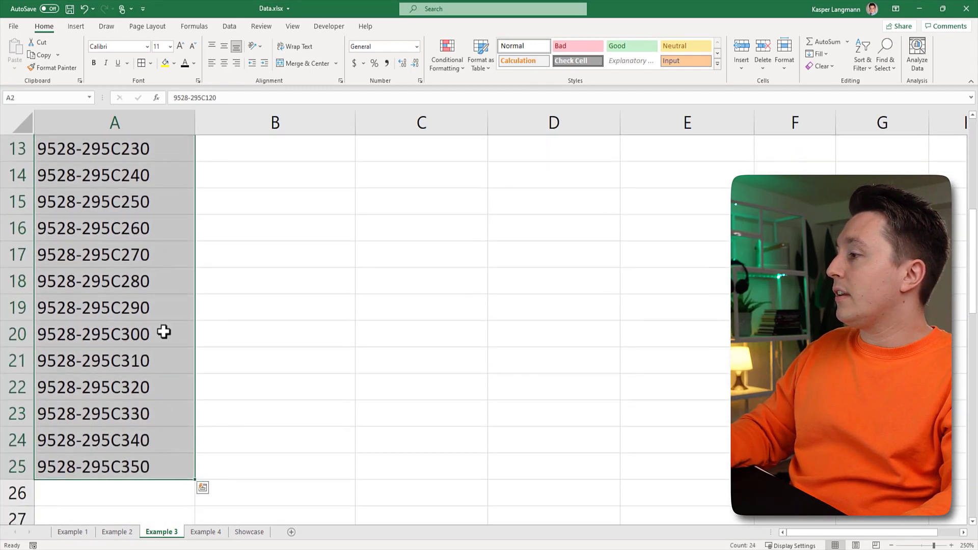
pyautogui.scroll(4, 155, 280)
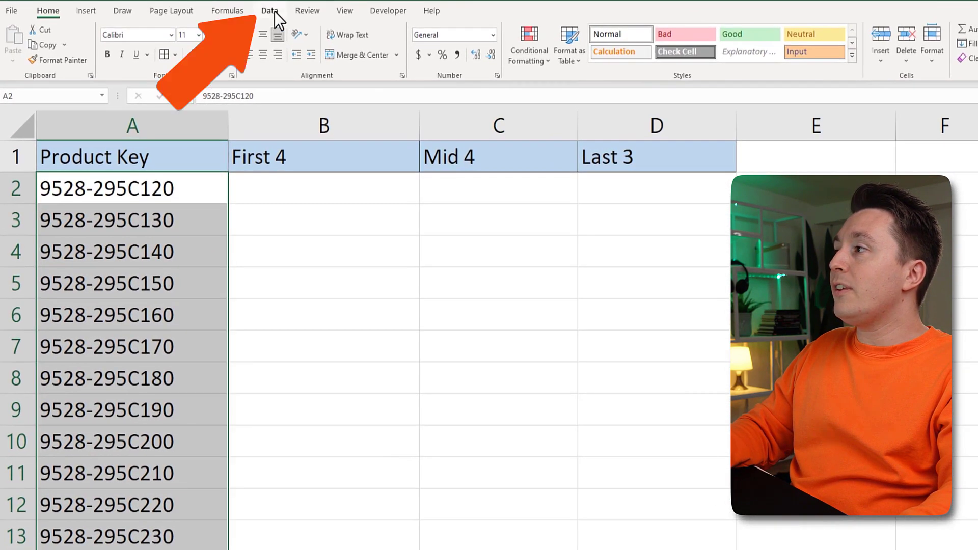
pyautogui.click(234, 28)
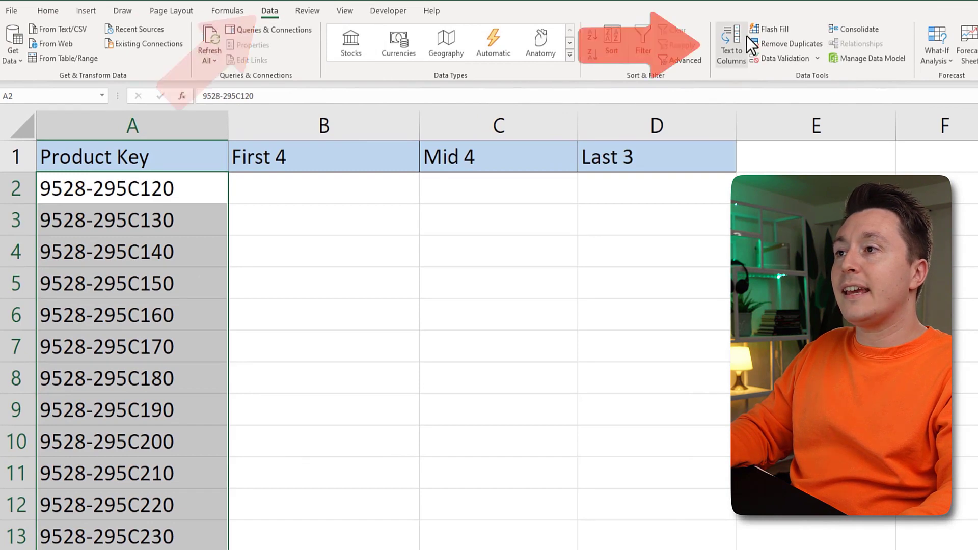
pyautogui.click(744, 39)
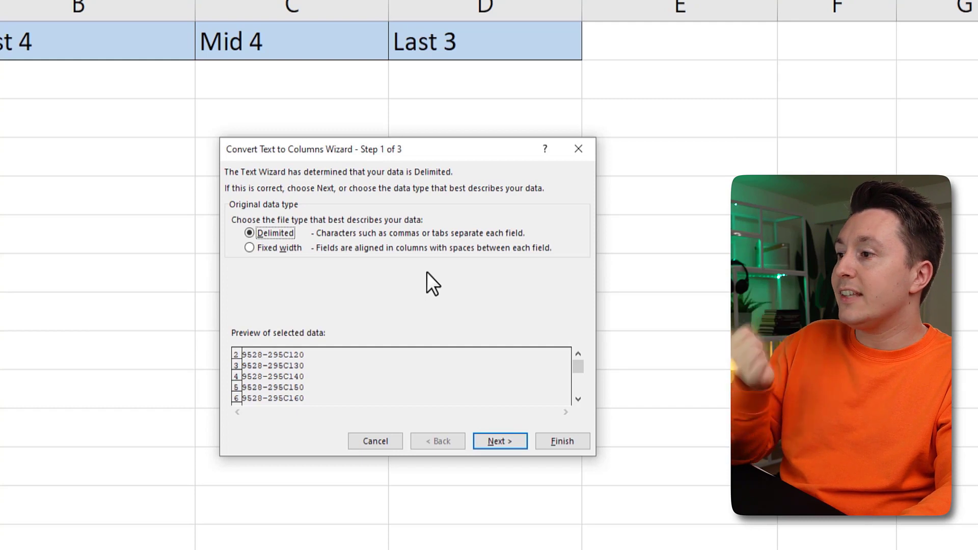
# Step: Set the delimiter to Other with a hyphen, previewing 9528 and 295C120 as separate columns
pyautogui.click(478, 440)
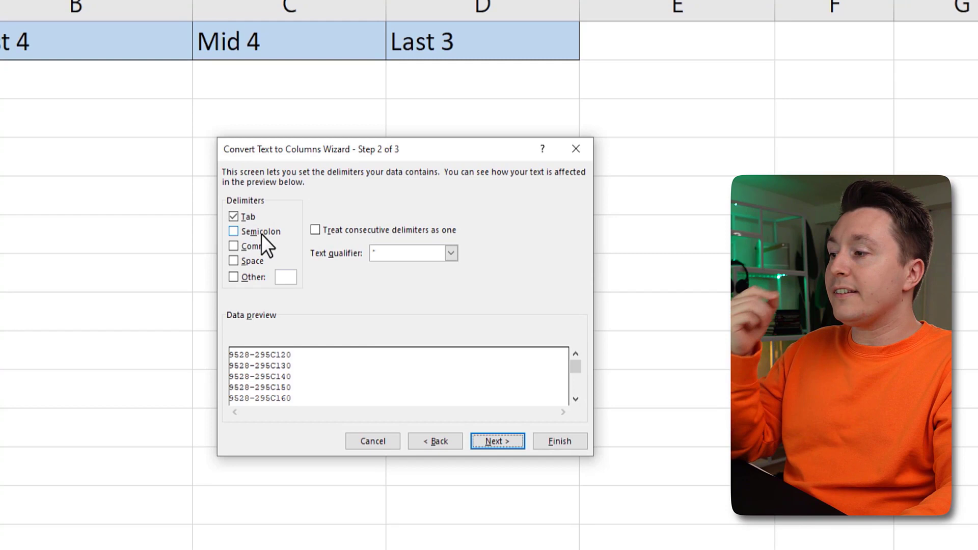
pyautogui.click(234, 278)
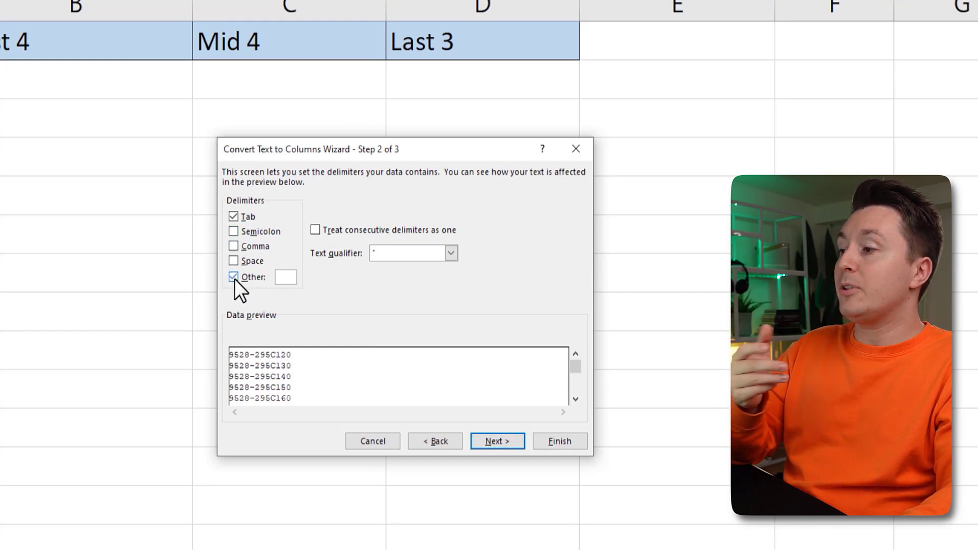
pyautogui.write('-')
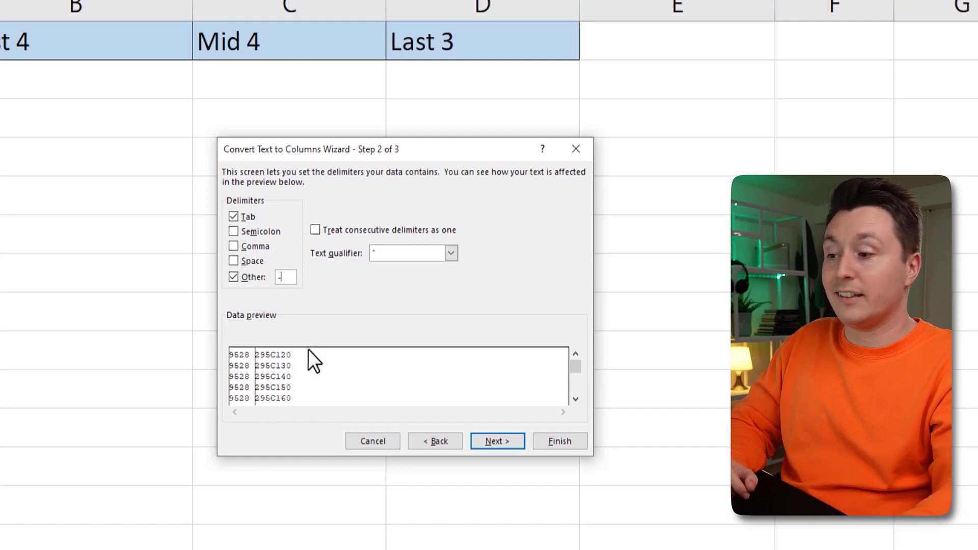
# Step: Set the destination to $B$2 and finish, giving 9528 in First 4 and 295C120 in Mid 4
pyautogui.click(501, 435)
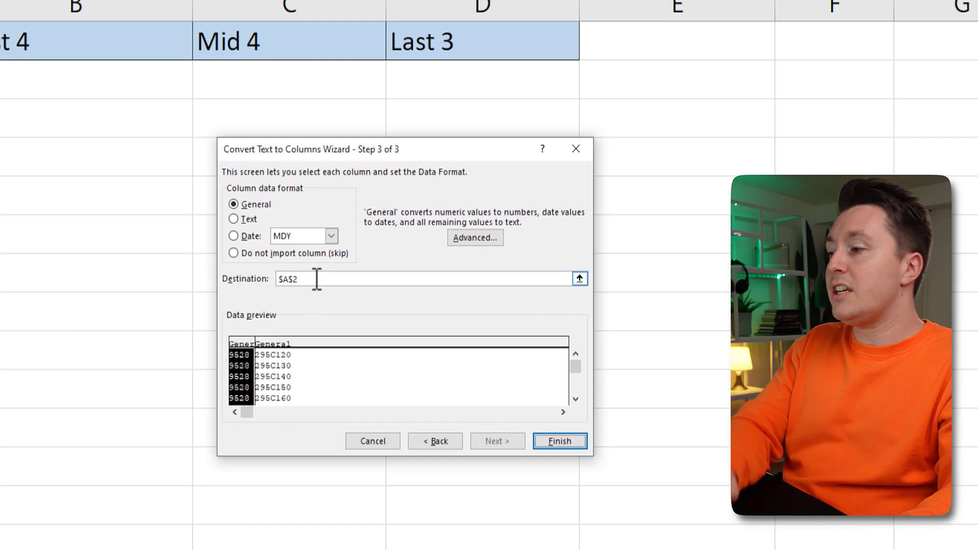
pyautogui.moveTo(316, 279); pyautogui.dragTo(274, 278)
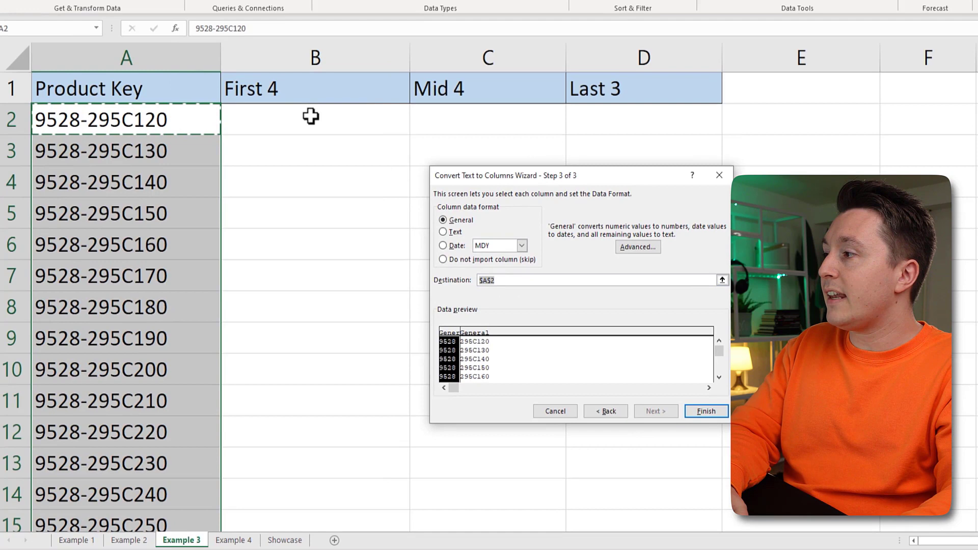
pyautogui.click(310, 117)
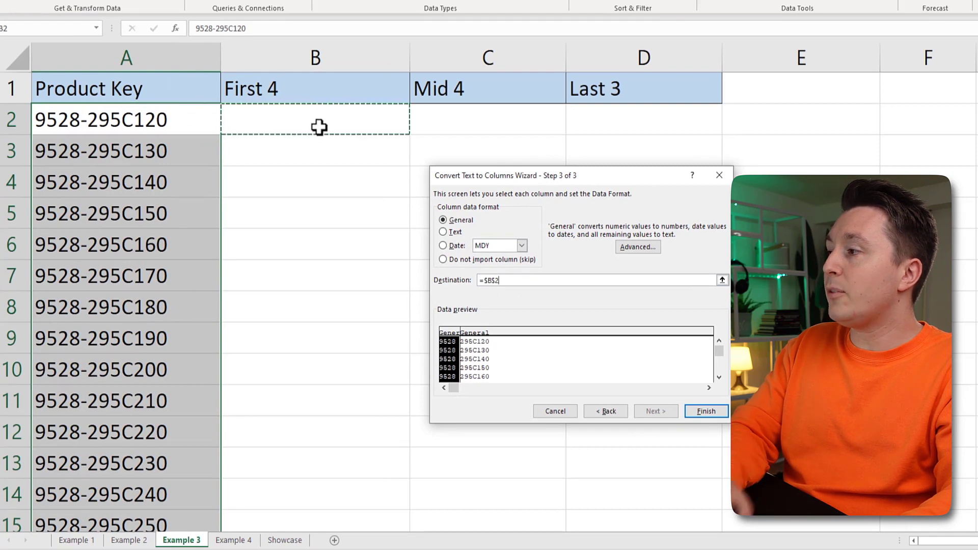
pyautogui.click(711, 410)
pyautogui.click(294, 176)
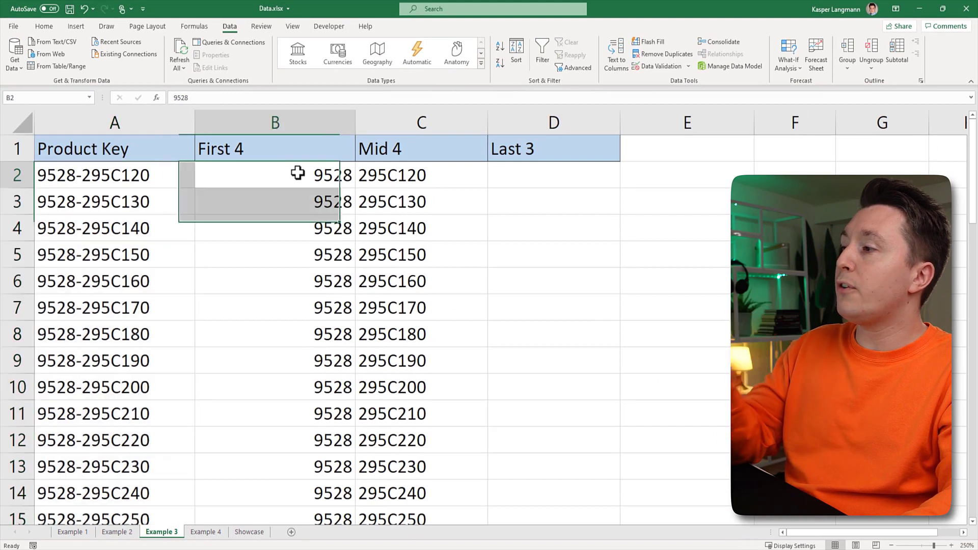
pyautogui.click(446, 170)
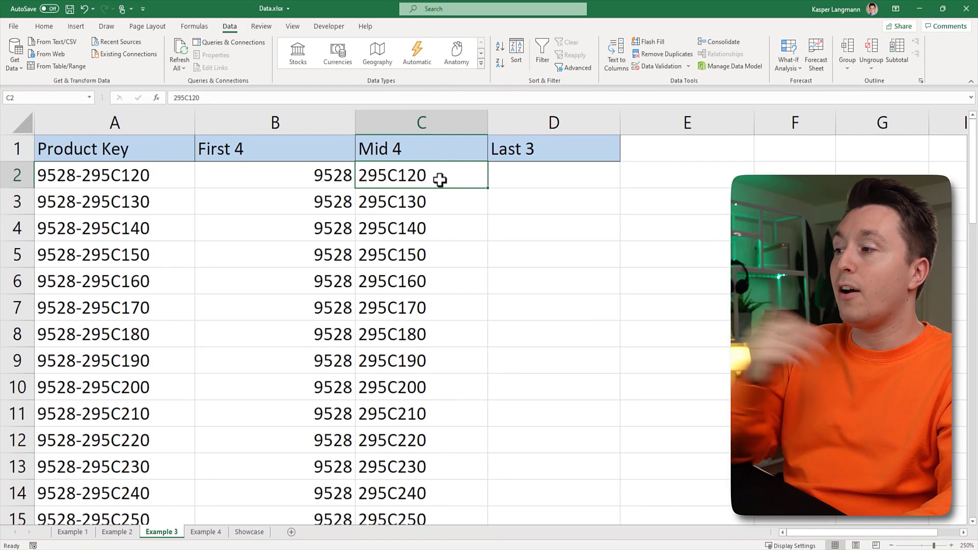
# Step: Select the Mid 4 values in C2:C25 and start a Fixed width Text to Columns split
pyautogui.moveTo(440, 179); pyautogui.dragTo(426, 449)
pyautogui.scroll(4, 435, 296)
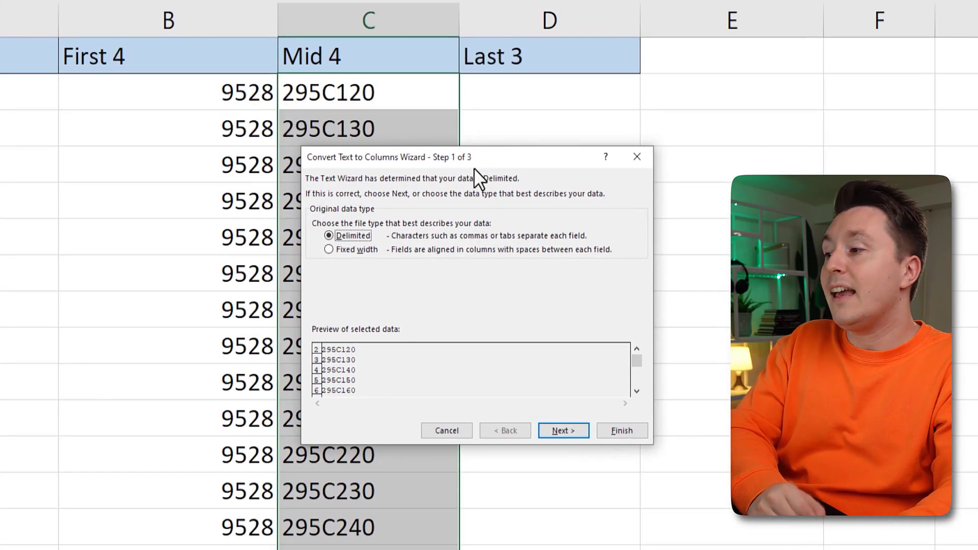
pyautogui.click(345, 249)
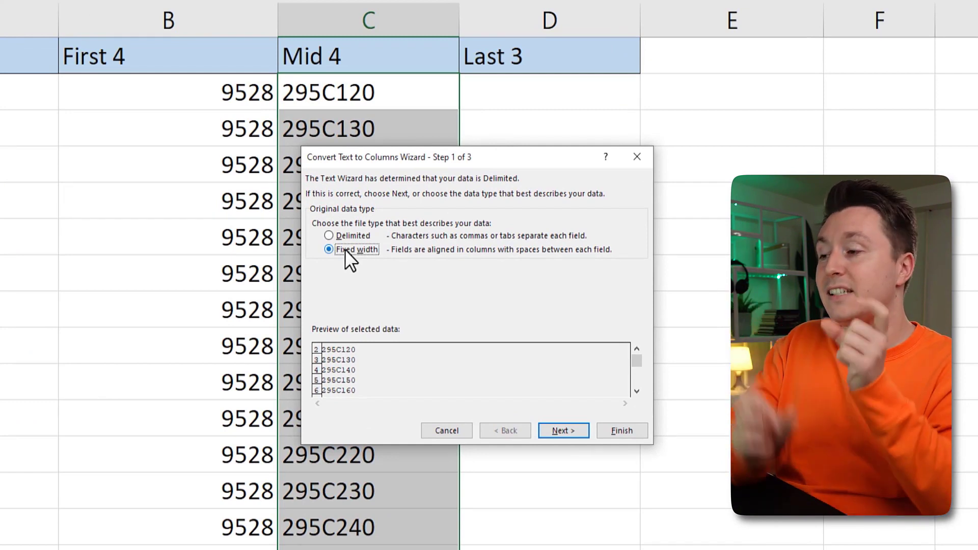
pyautogui.click(566, 431)
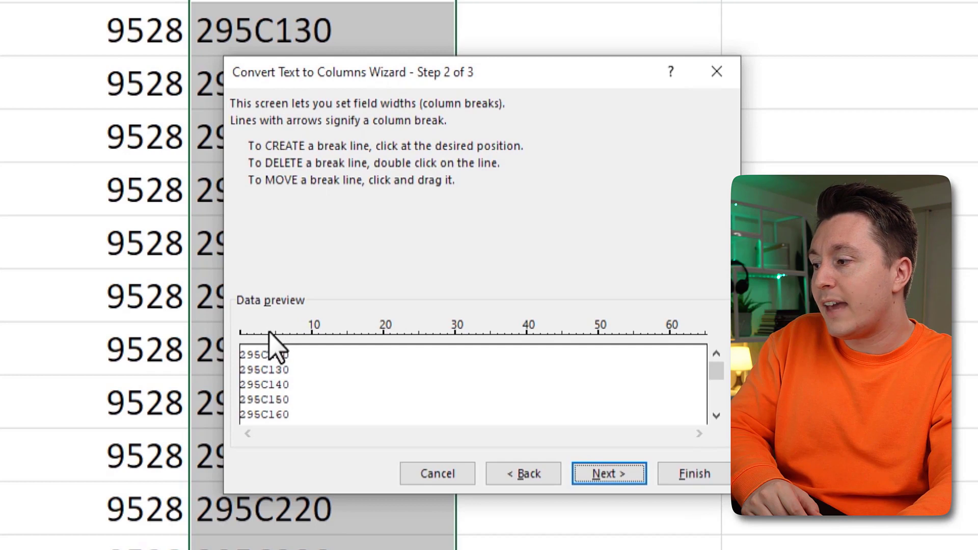
# Step: Place one column break after 295C and finish, putting 295C in Mid 4 and 120 in Last 3
pyautogui.click(254, 337)
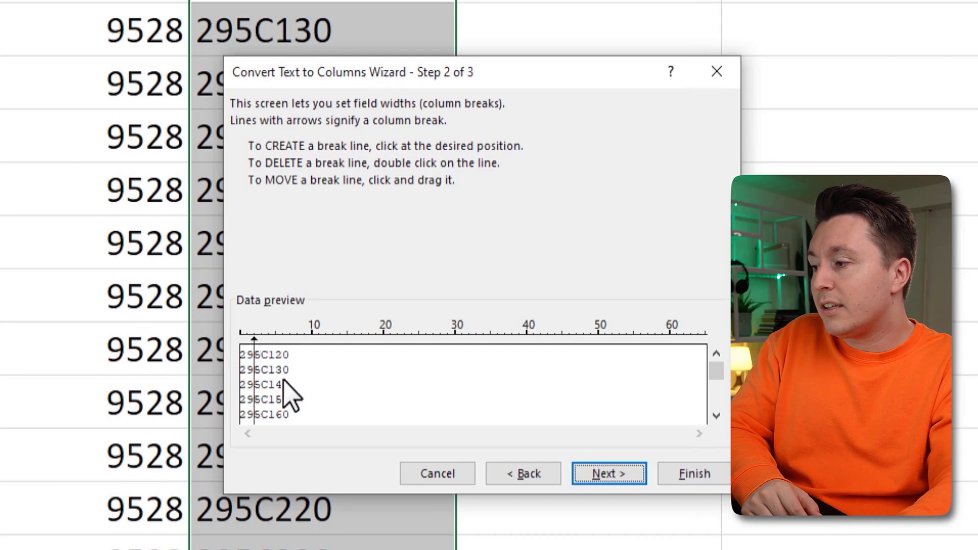
pyautogui.click(261, 345)
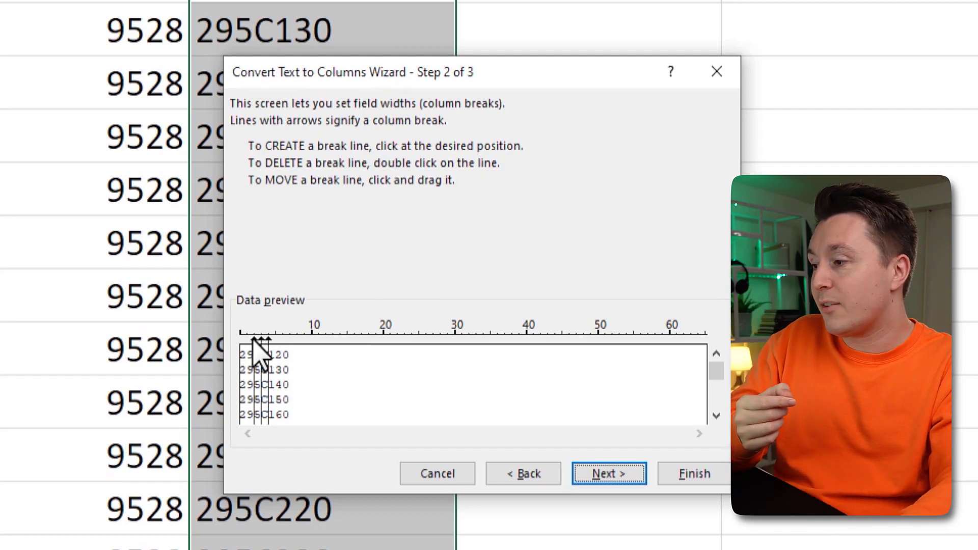
pyautogui.doubleClick(253, 340)
pyautogui.click(276, 341)
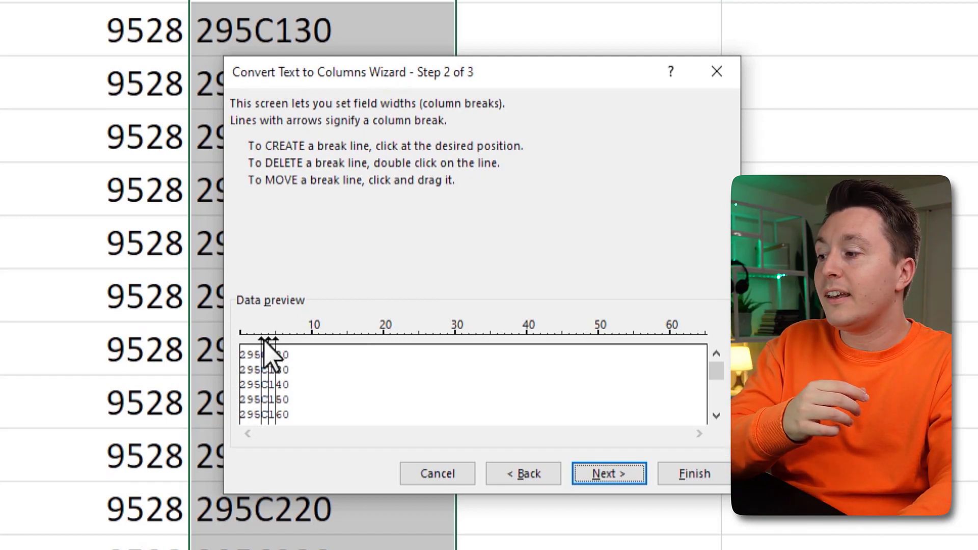
pyautogui.doubleClick(276, 341)
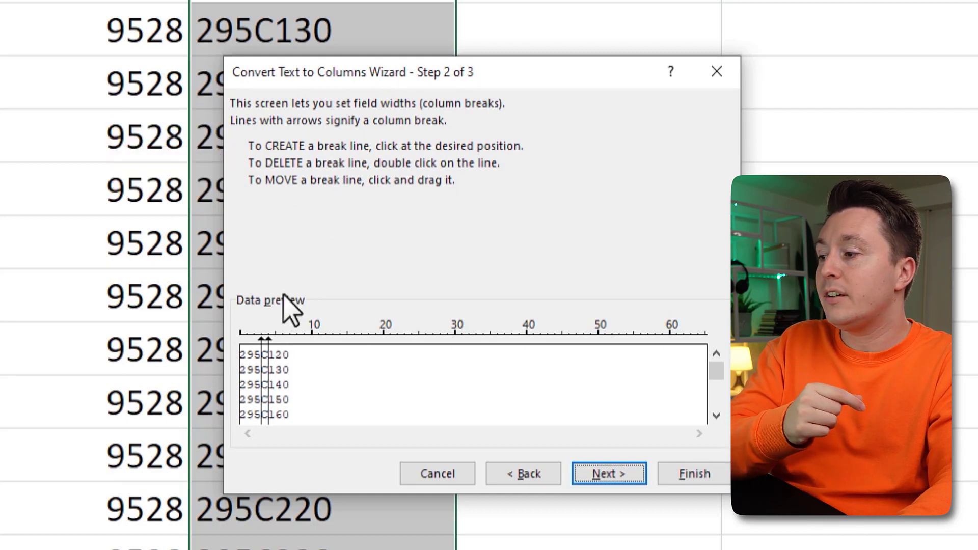
pyautogui.click(262, 339)
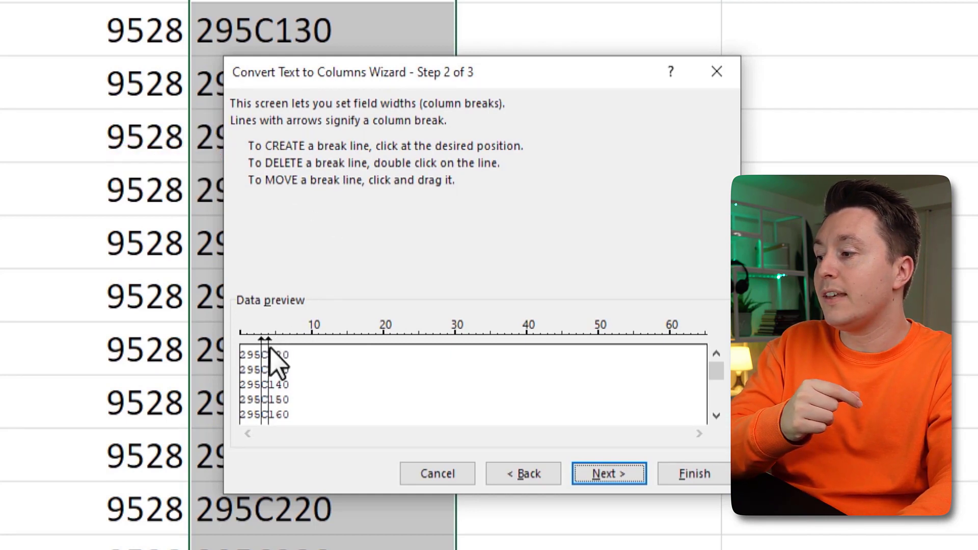
pyautogui.doubleClick(261, 338)
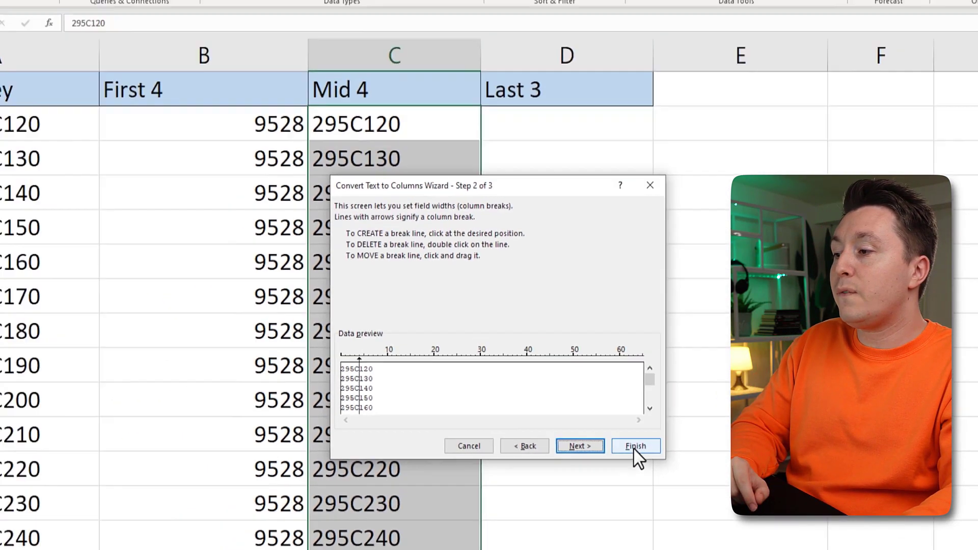
pyautogui.click(694, 473)
pyautogui.click(557, 228)
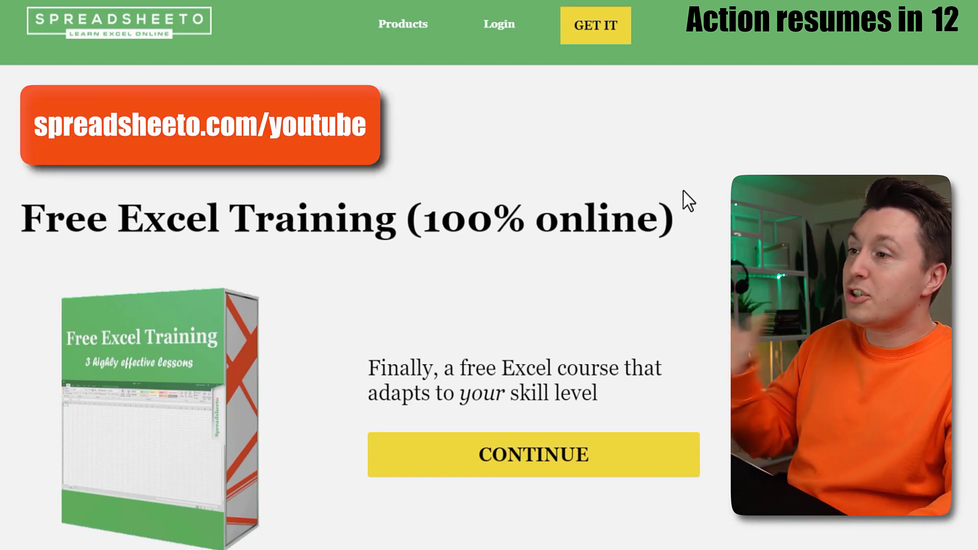
# Step: Scroll to the Advanced section and start signing up for the free Advanced Excel training
pyautogui.scroll(-15, 662, 214)
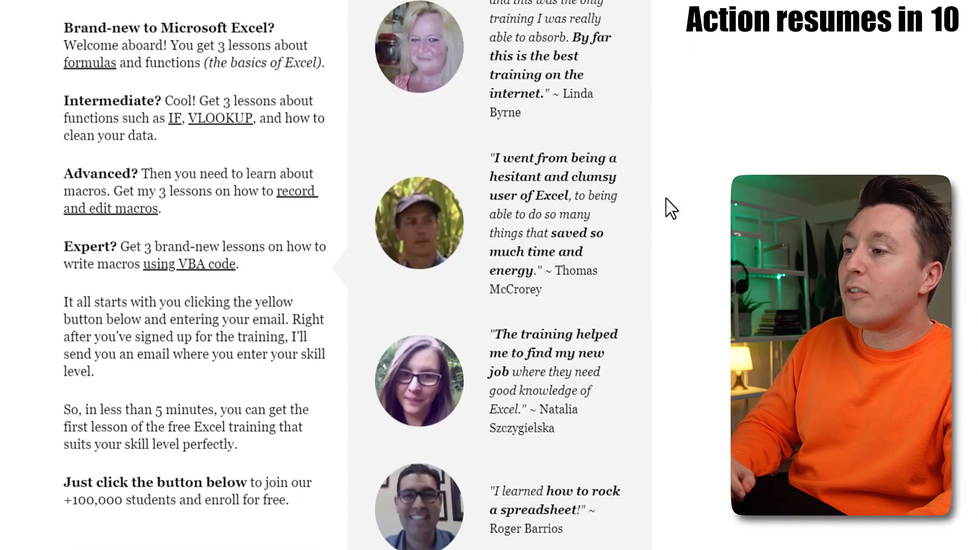
pyautogui.scroll(-15, 670, 208)
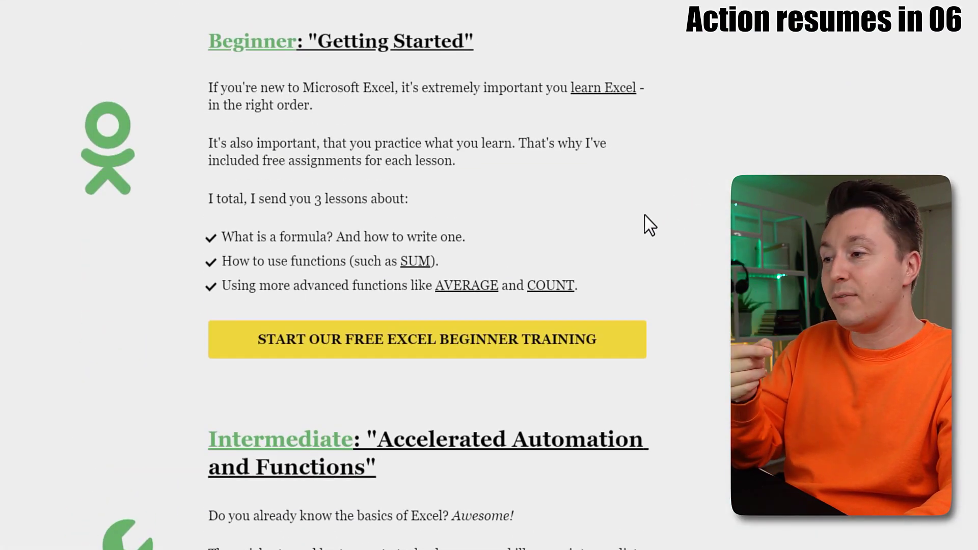
pyautogui.scroll(-15, 646, 221)
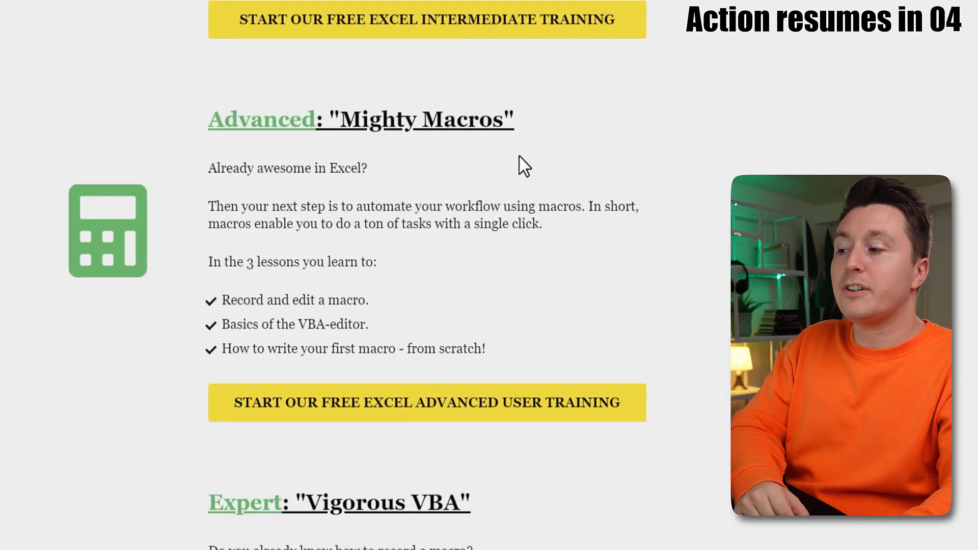
pyautogui.click(459, 407)
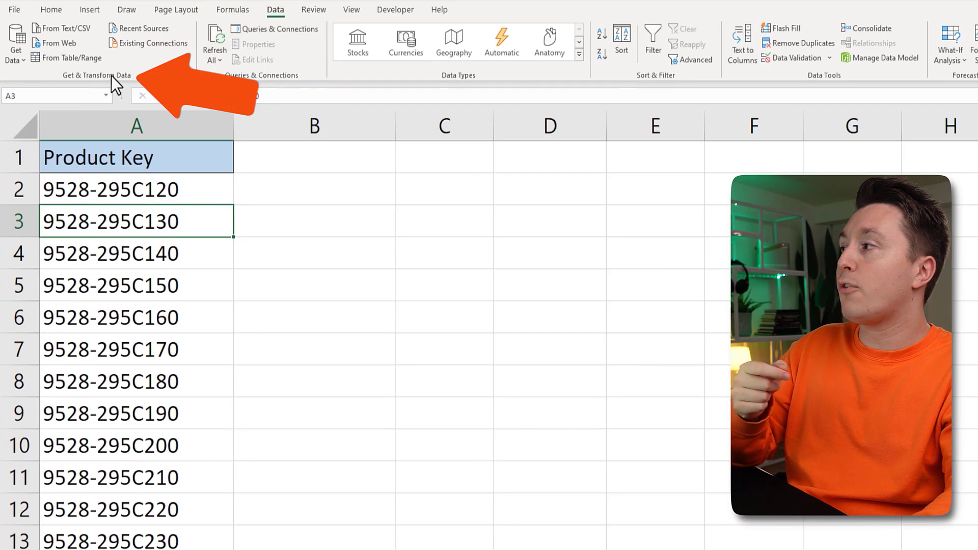
# Step: Turn the Product Key range into a table with headers and send it to Power Query
pyautogui.click(66, 58)
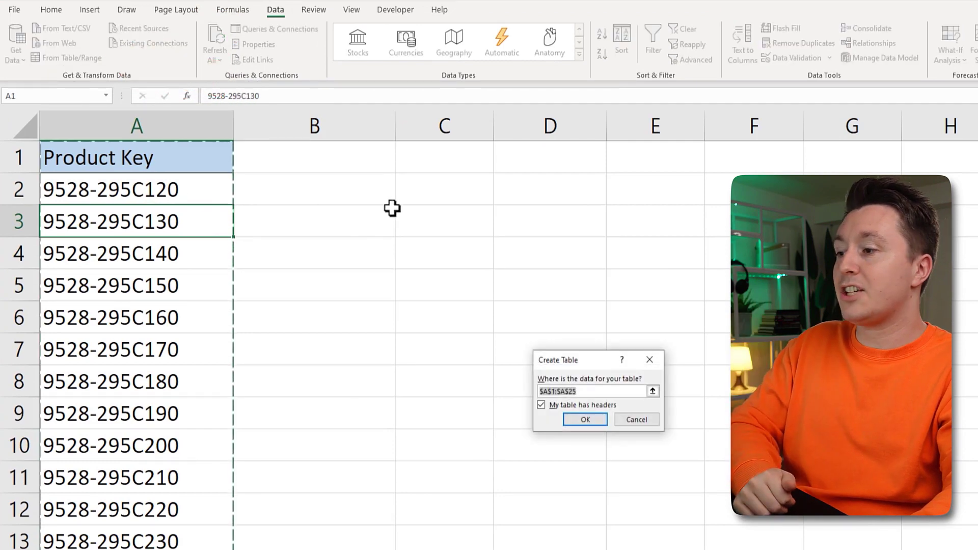
pyautogui.click(586, 419)
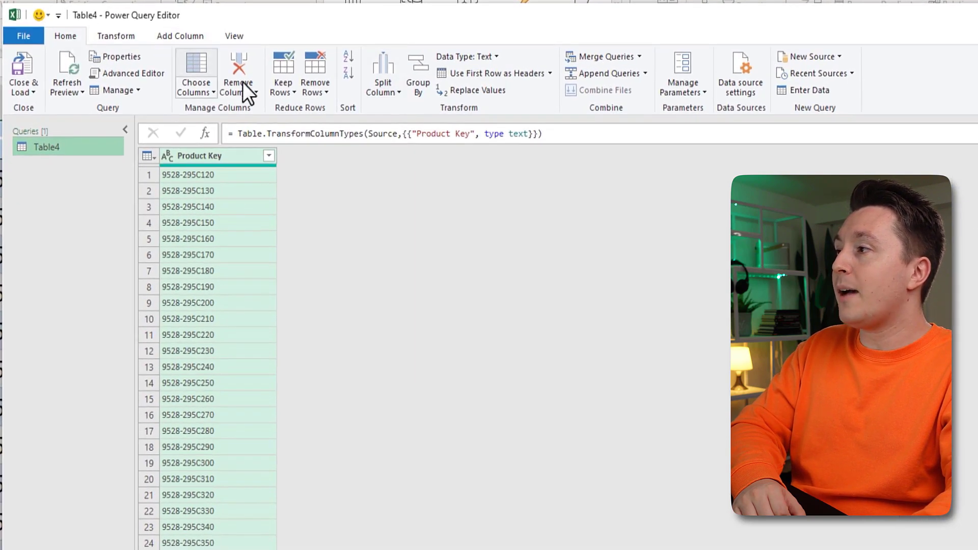
# Step: Split Product Key at the left-most '-' into Product Key.1 and Product Key.2
pyautogui.click(374, 93)
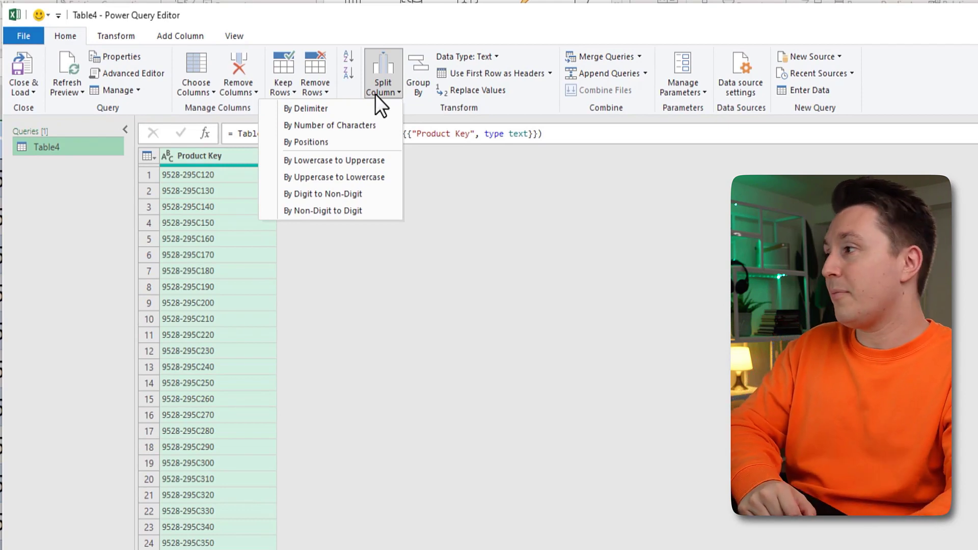
pyautogui.click(321, 107)
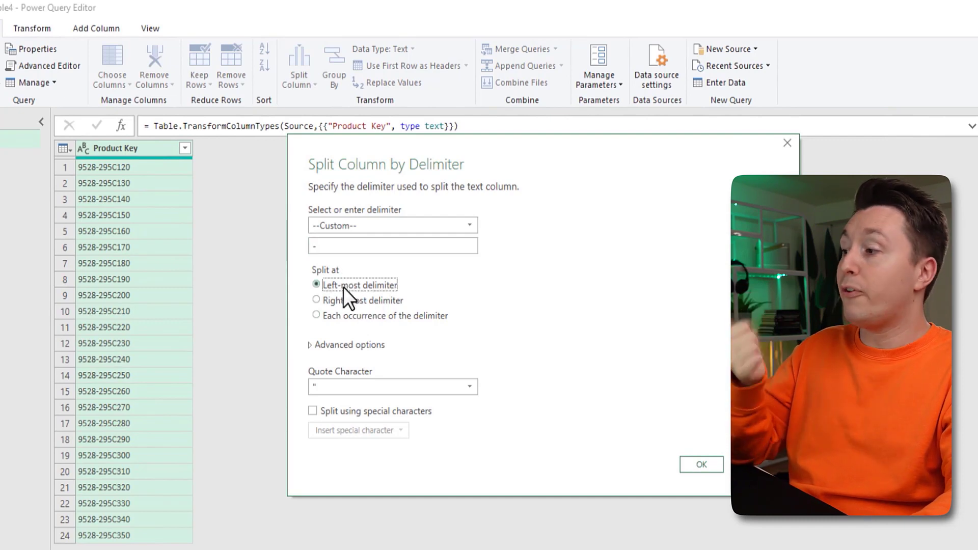
pyautogui.click(343, 300)
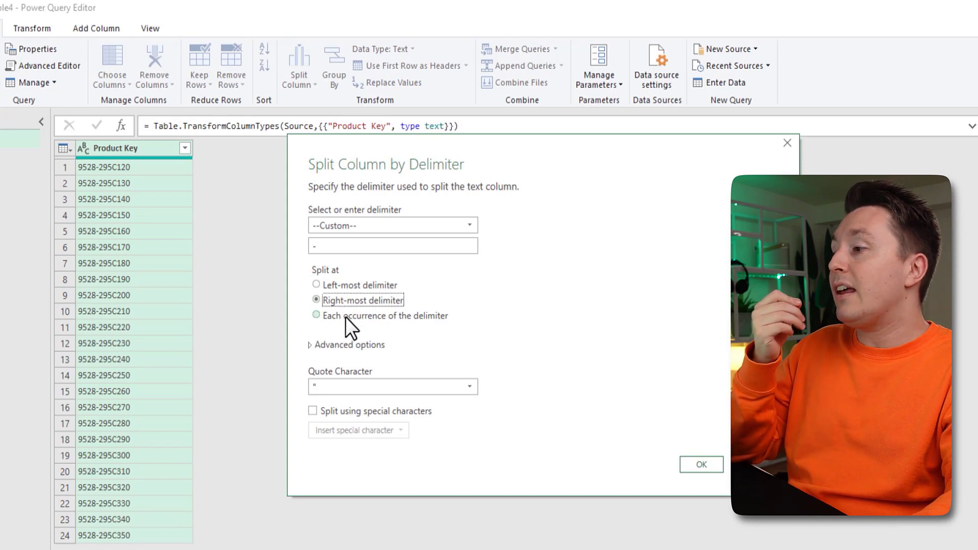
pyautogui.click(345, 317)
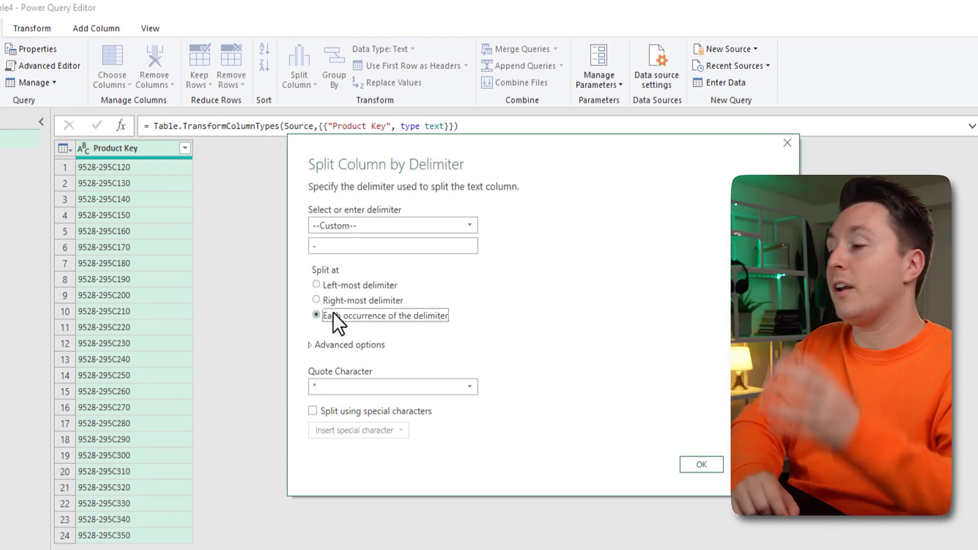
pyautogui.click(347, 284)
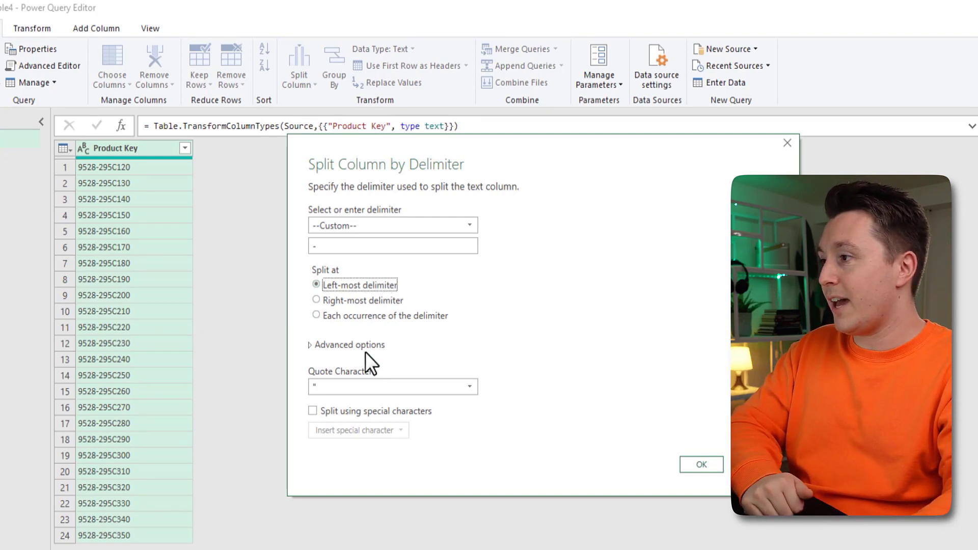
pyautogui.click(701, 464)
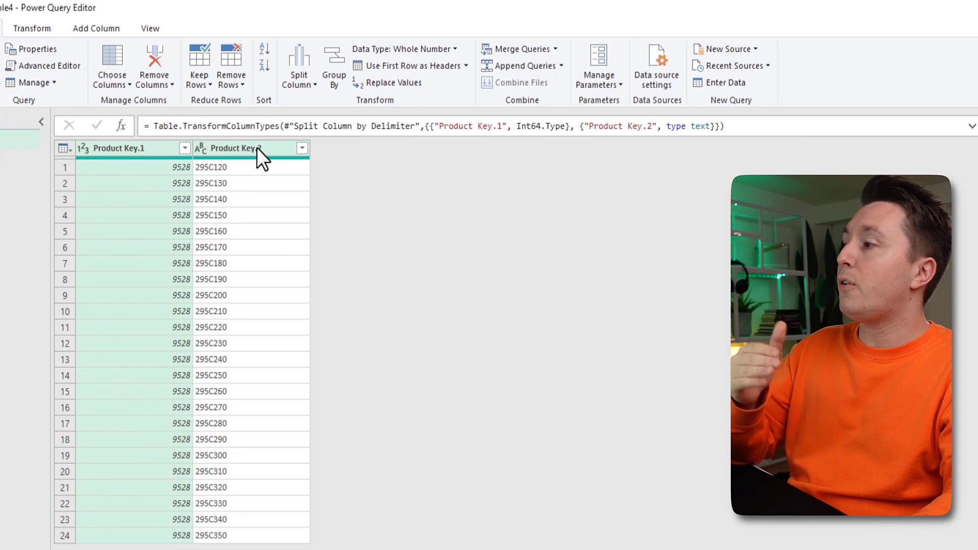
# Step: Split Product Key.2 once after 4 characters into Product Key.2.1 (295C) and Product Key.2.2 (120)
pyautogui.click(257, 148)
pyautogui.click(299, 80)
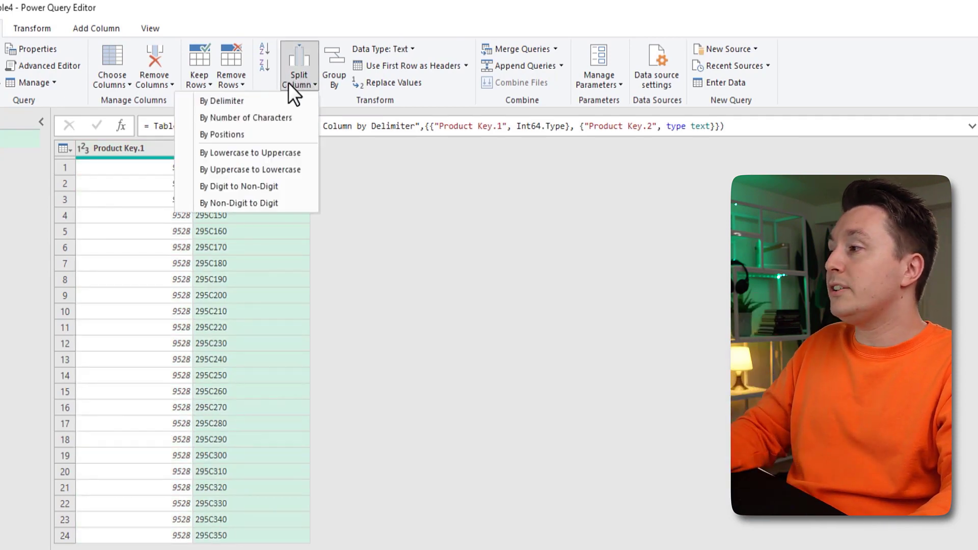
pyautogui.click(249, 118)
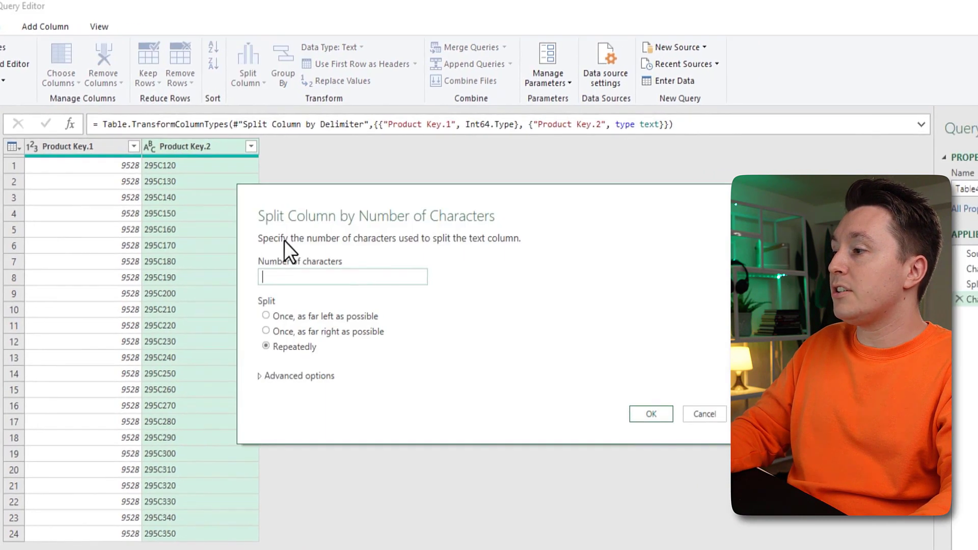
pyautogui.write('4')
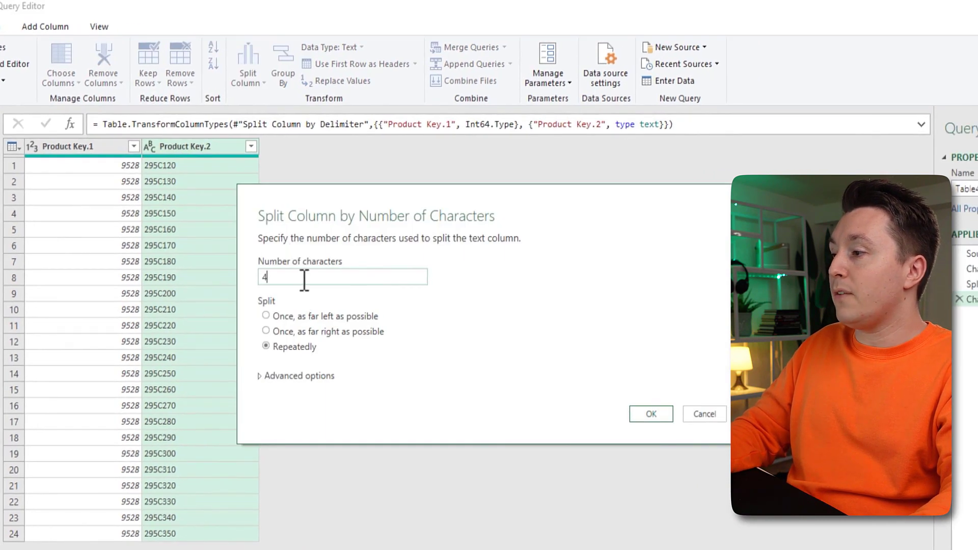
pyautogui.click(299, 316)
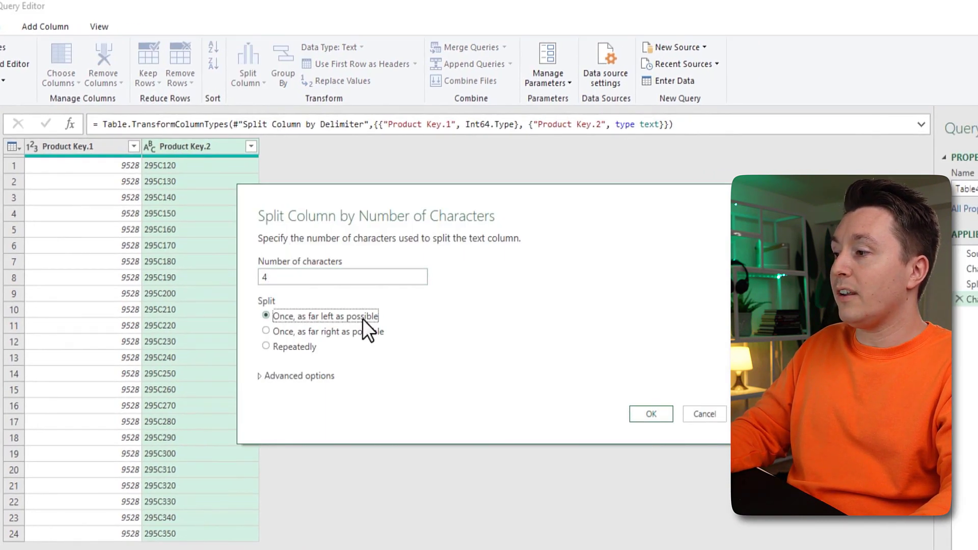
pyautogui.click(653, 417)
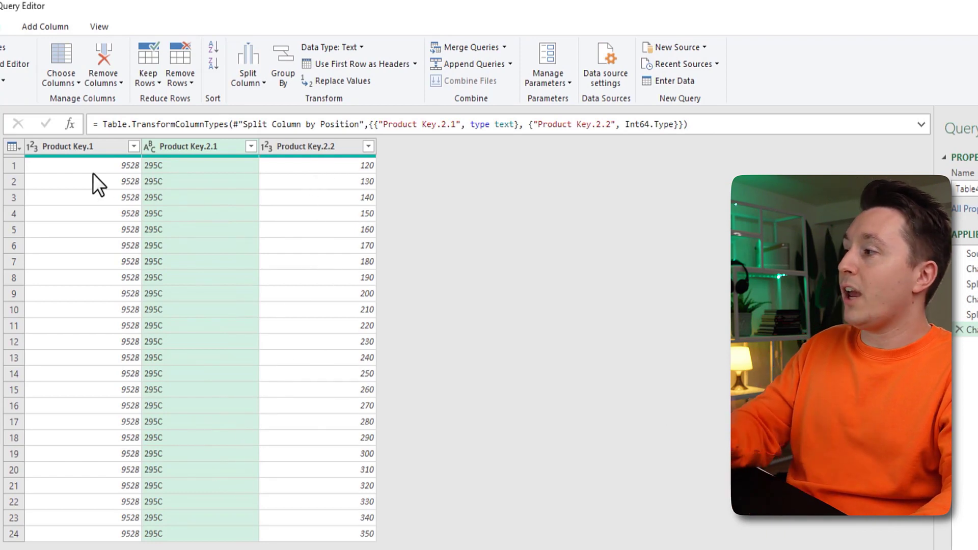
pyautogui.click(93, 147)
# Step: Rename Product Key.1, Product Key.2.1 and Product Key.2.2 to First 4, Mid 4 and Last 3
pyautogui.doubleClick(94, 144)
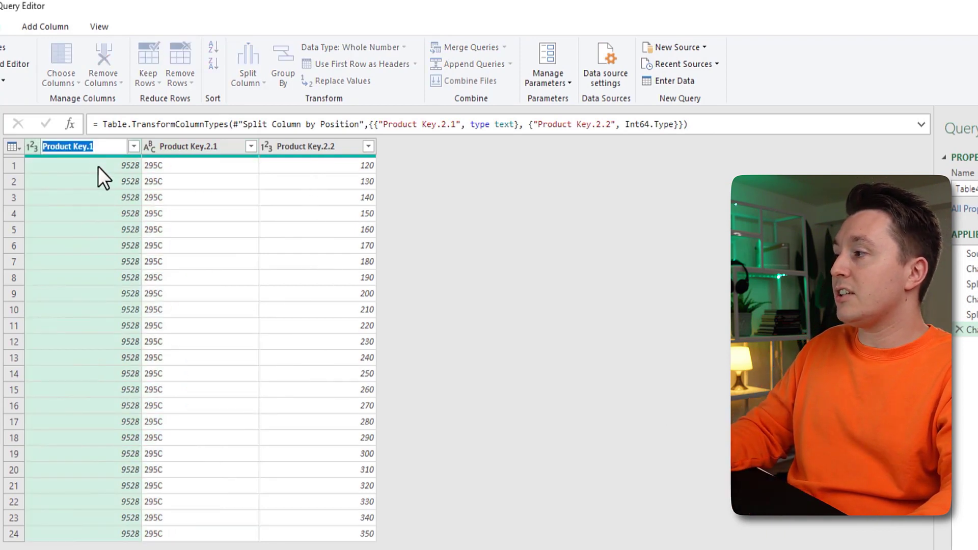
pyautogui.write('rst 4')
pyautogui.press('Return')
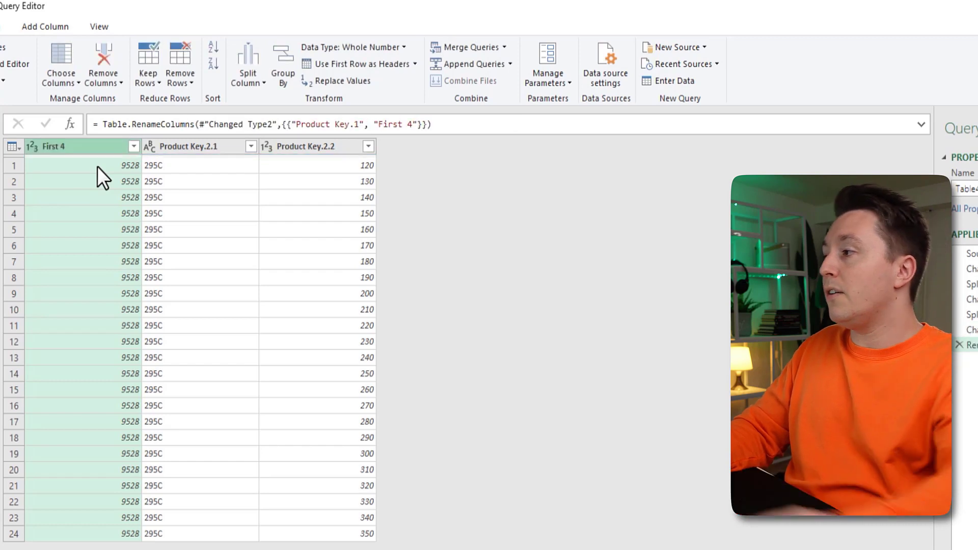
pyautogui.doubleClick(209, 146)
pyautogui.write('F')
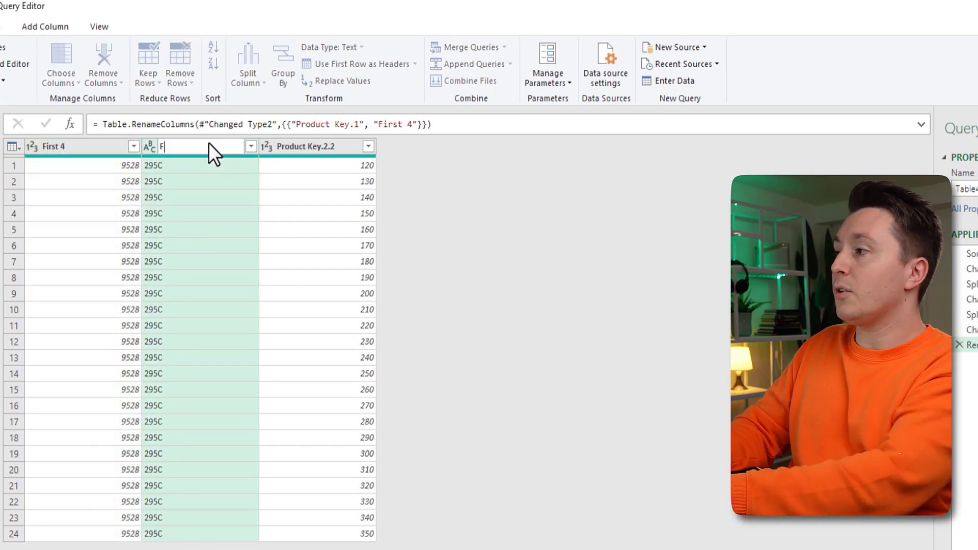
pyautogui.write('ir')
pyautogui.press('BackSpace')
pyautogui.press('BackSpace')
pyautogui.press('BackSpace')
pyautogui.write('Mid 4')
pyautogui.press('Return')
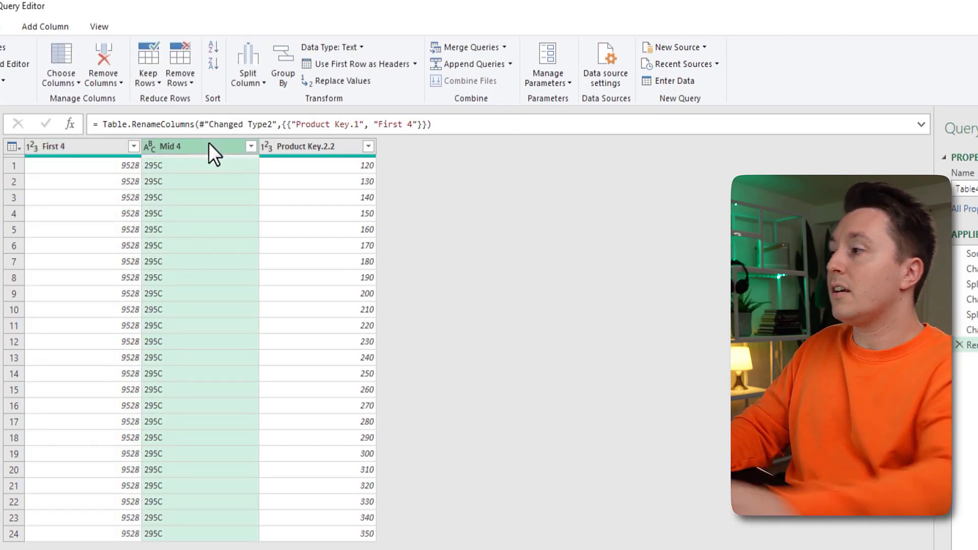
pyautogui.doubleClick(319, 146)
pyautogui.write('Last 3')
pyautogui.press('Return')
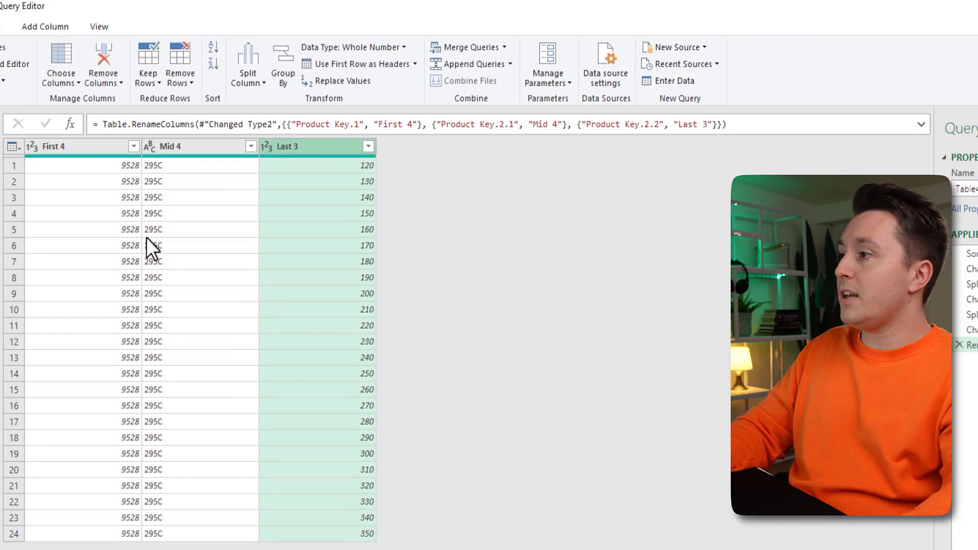
pyautogui.click(109, 261)
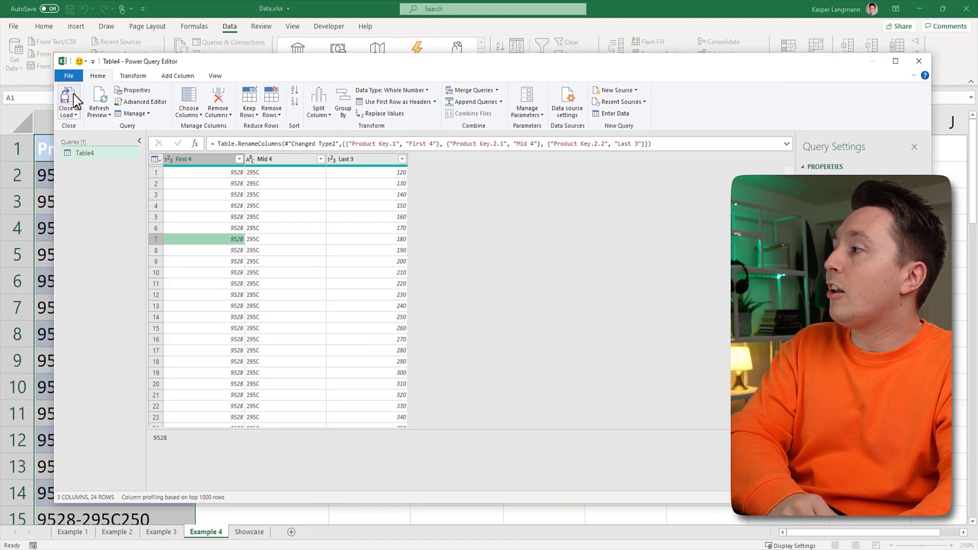
# Step: Load the query into a new Table4 sheet and check the first First 4 value, 9528
pyautogui.click(73, 94)
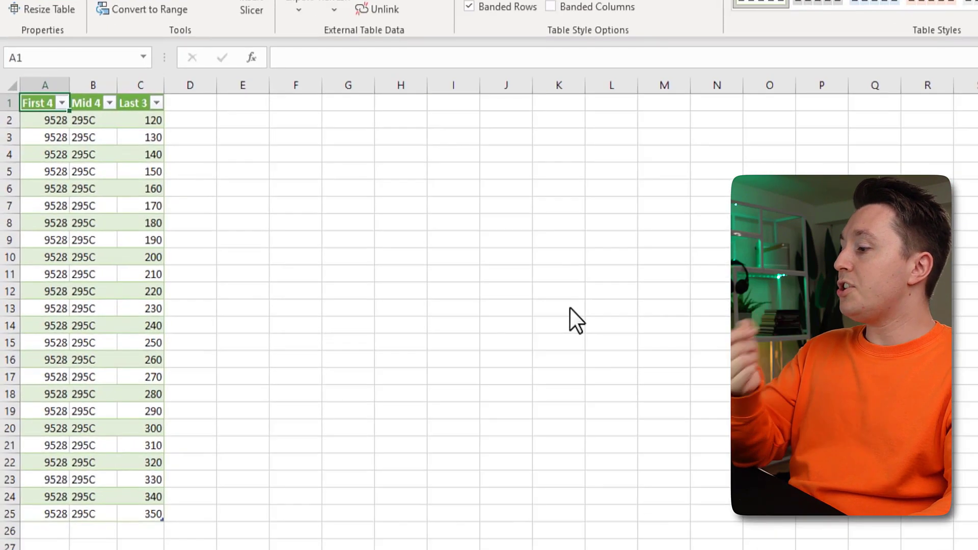
pyautogui.click(61, 121)
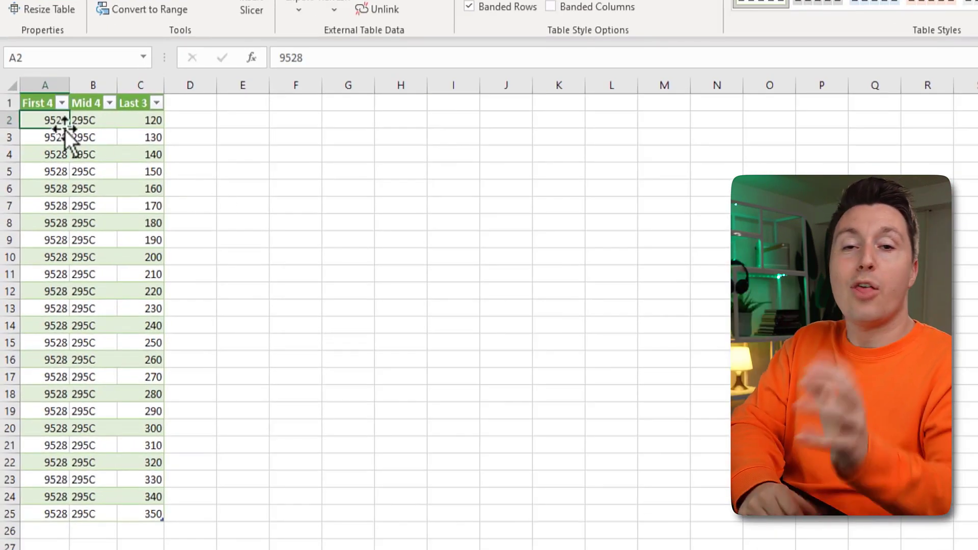